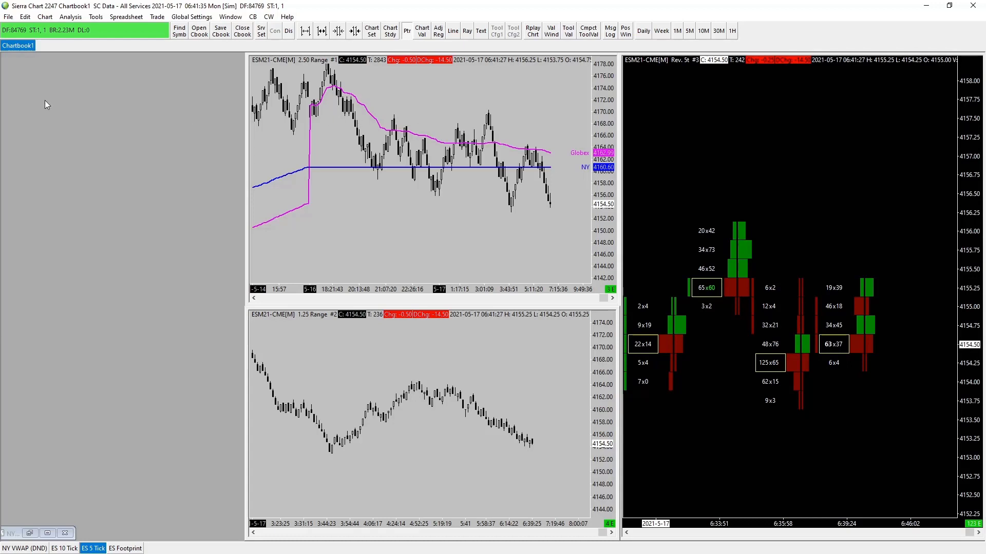
# Open a historical daily chart for ESM21-CME through Find Symbol
pyautogui.click(9, 17)
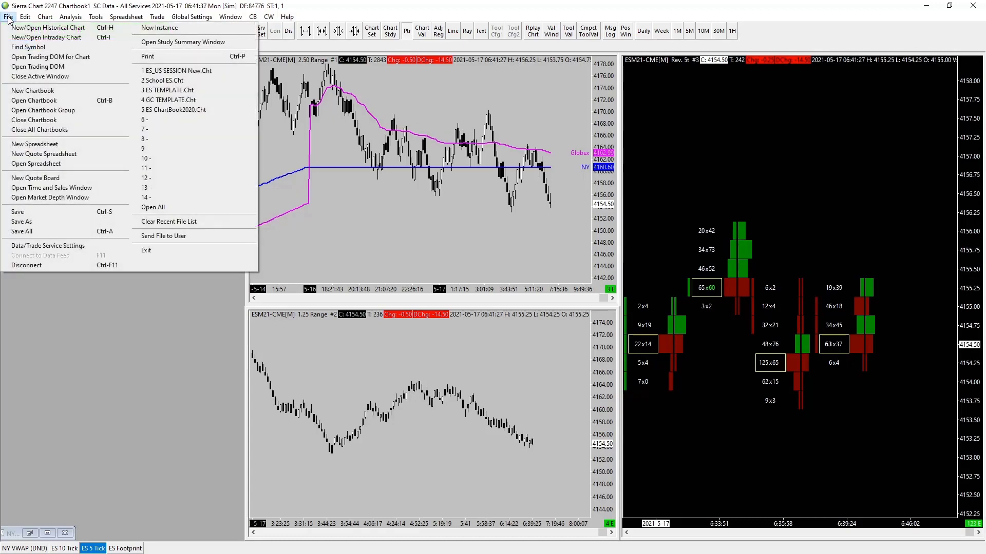
pyautogui.click(28, 48)
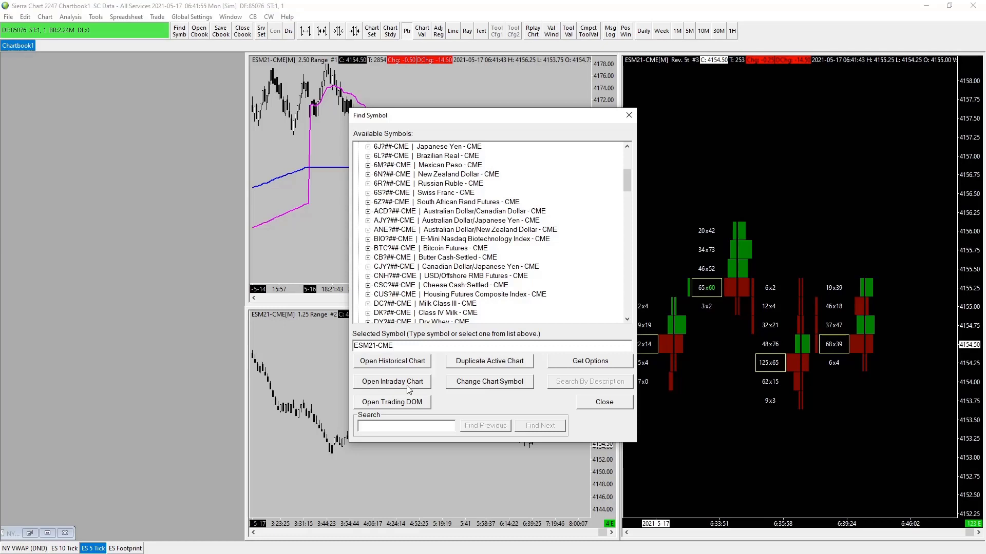
pyautogui.click(389, 362)
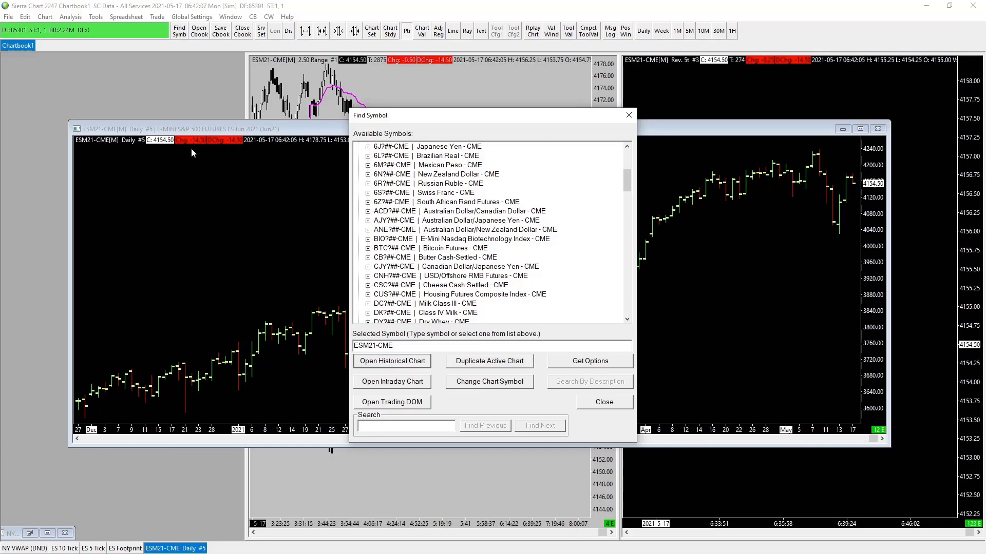
# Close the Find Symbol dialog and stretch the daily chart's price scale
pyautogui.click(603, 402)
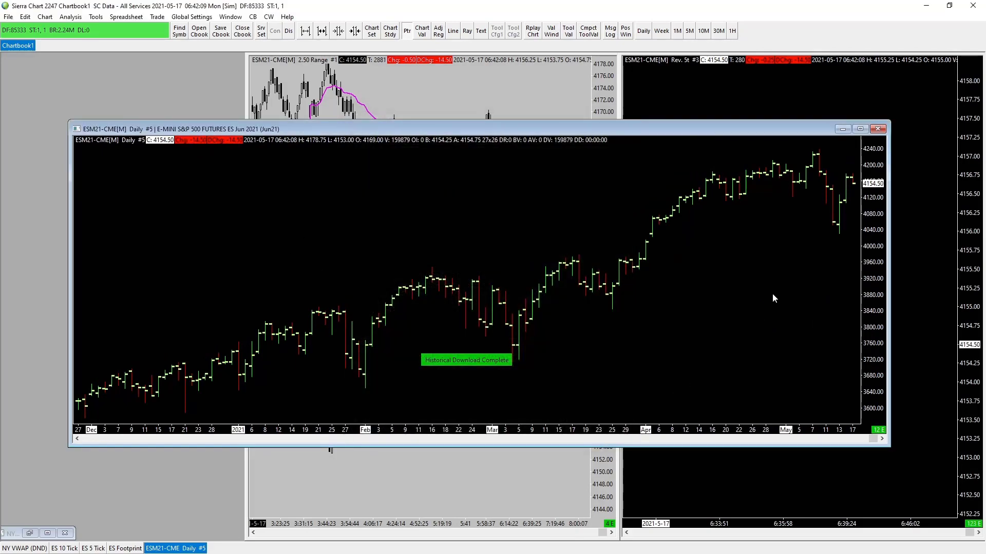
pyautogui.moveTo(876, 319); pyautogui.dragTo(876, 322)
pyautogui.hscroll(8, 775, 332)
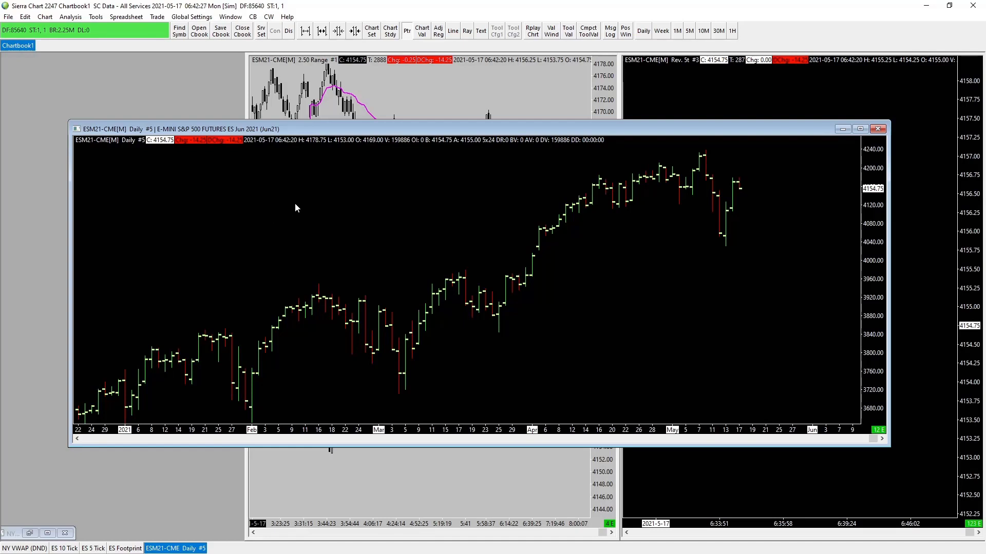
# Move the ESM21 daily chart window up and left and open its Chart Settings
pyautogui.scroll(1, 390, 242)
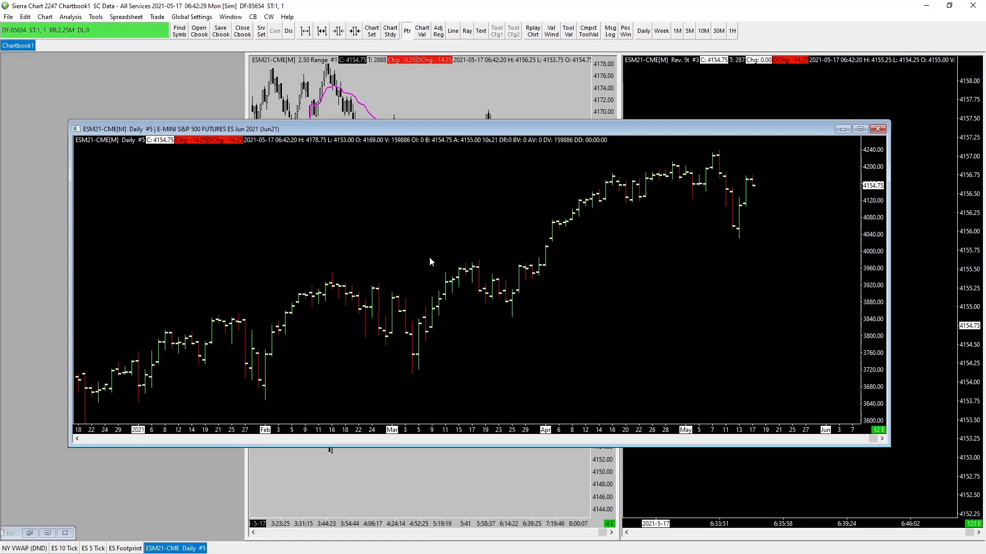
pyautogui.scroll(-1, 432, 260)
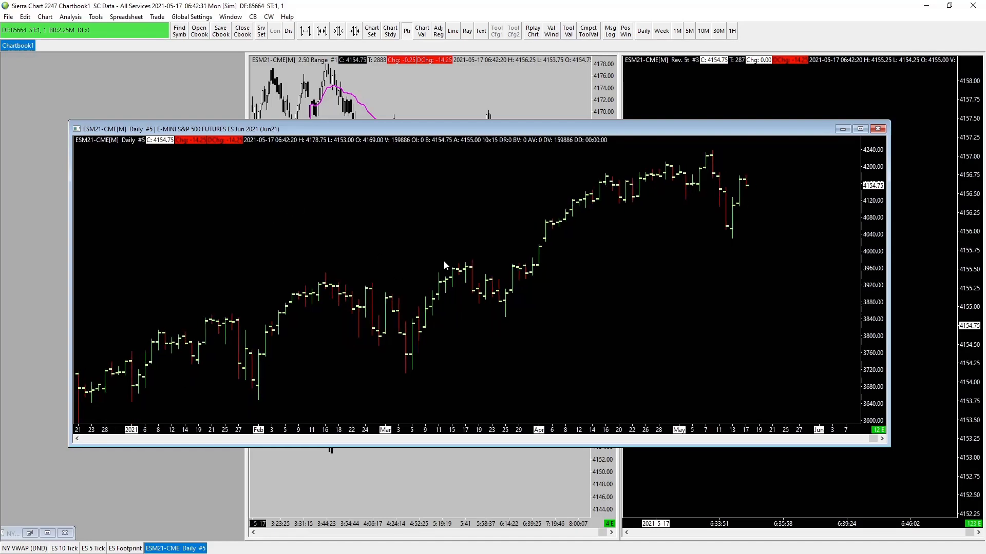
pyautogui.moveTo(398, 132); pyautogui.dragTo(385, 122)
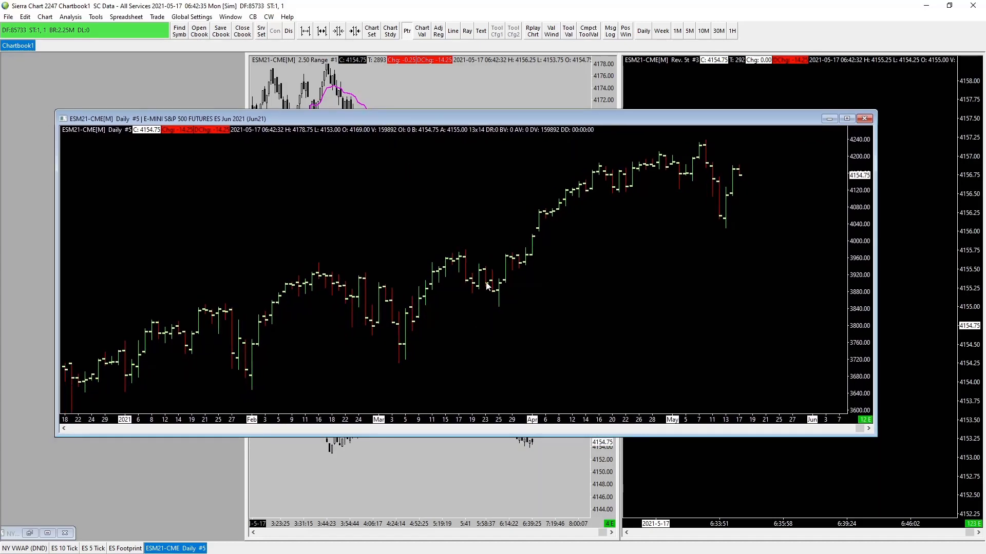
pyautogui.press('F5')
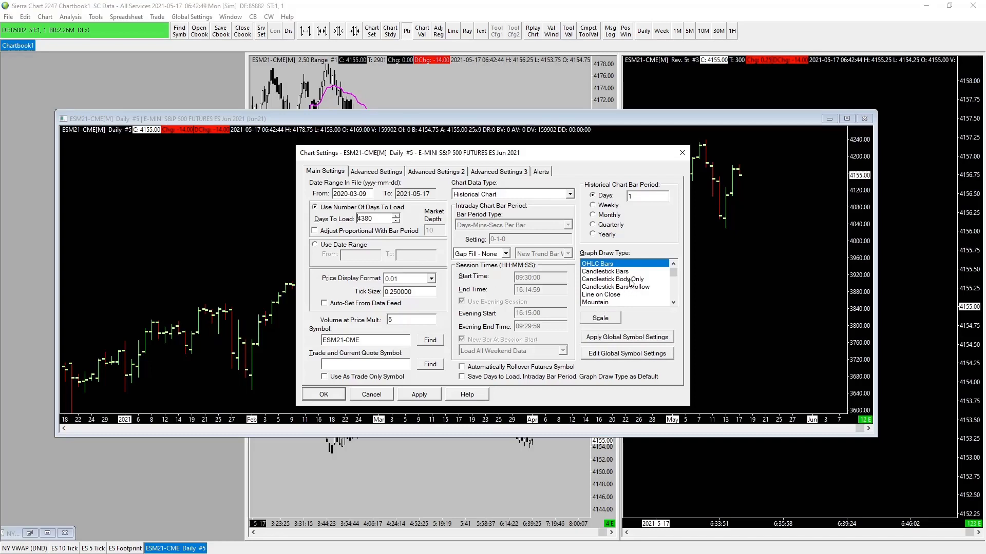
# Set the chart's Graph Draw Type to Blank and apply it
pyautogui.scroll(-2, 631, 288)
pyautogui.scroll(-5, 631, 288)
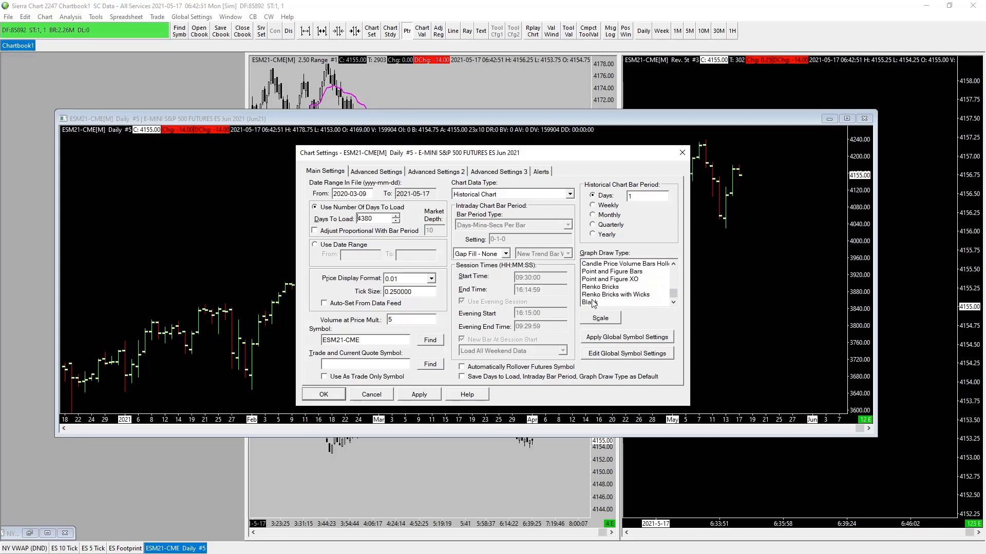
pyautogui.click(593, 303)
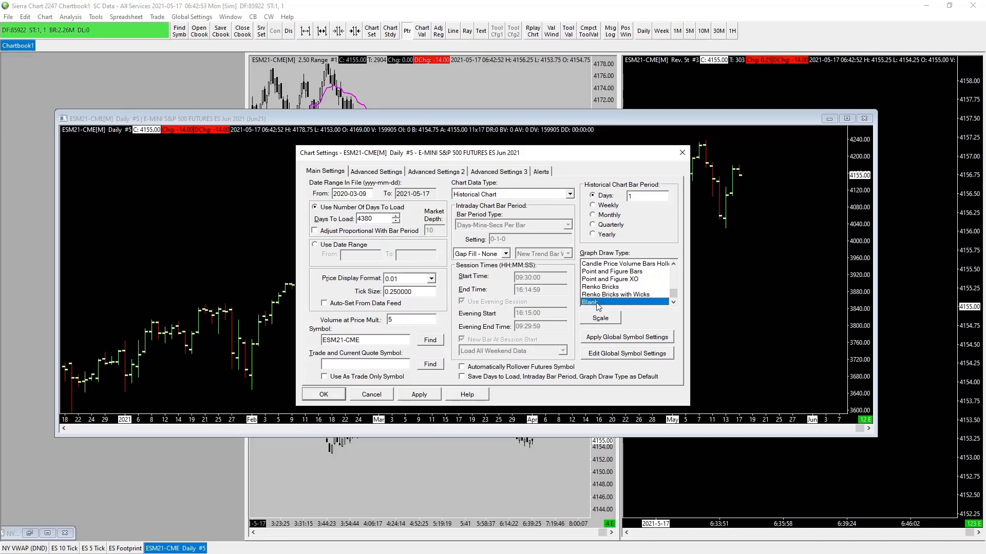
pyautogui.click(419, 394)
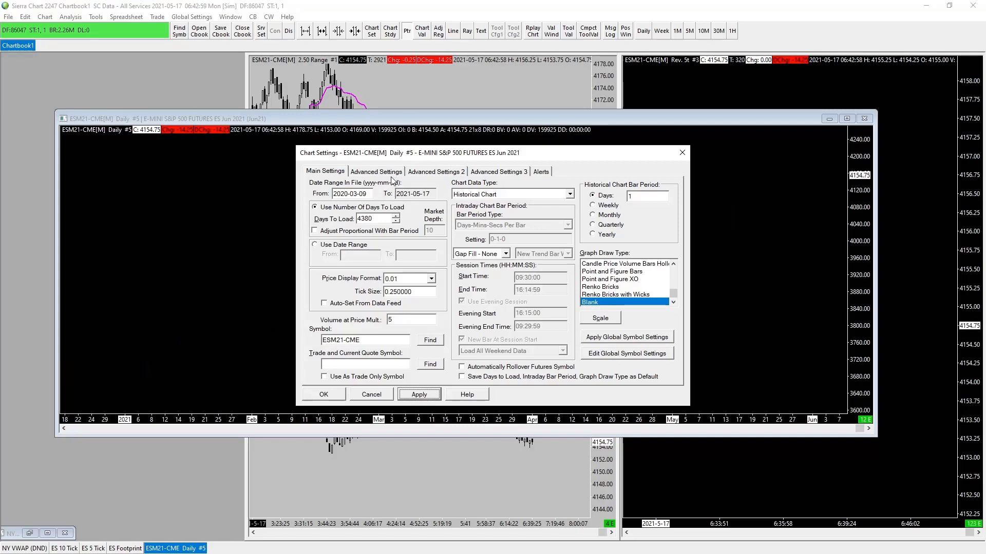
# Title the chart 'Pivots Source (DND)', use it as the tab label, and confirm
pyautogui.click(433, 175)
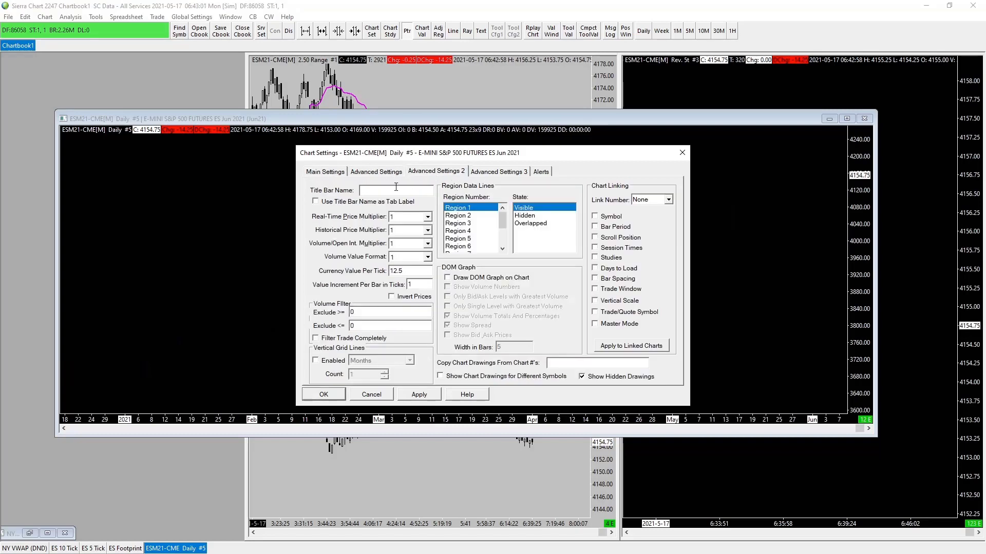
pyautogui.click(323, 202)
pyautogui.click(371, 190)
pyautogui.write('Pivots So')
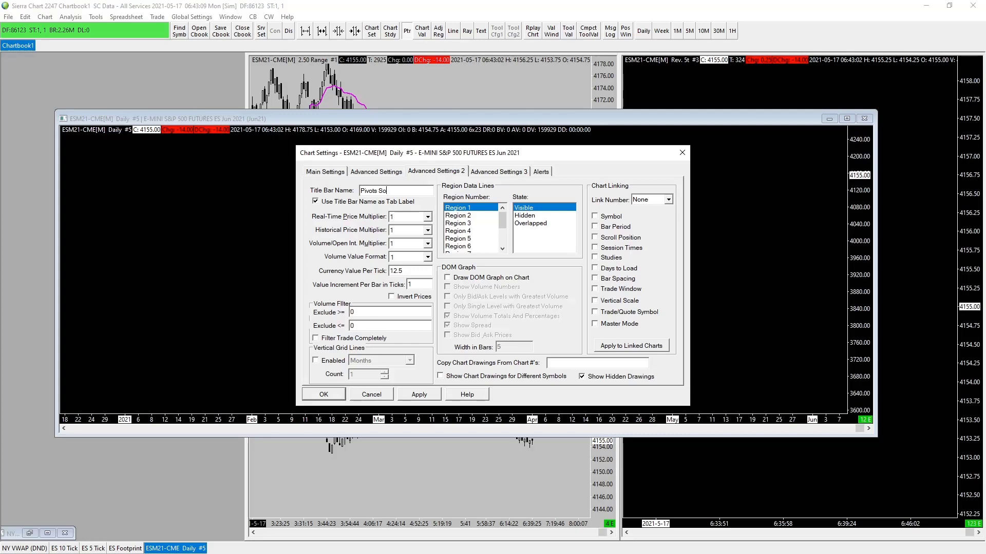
pyautogui.write('urce ')
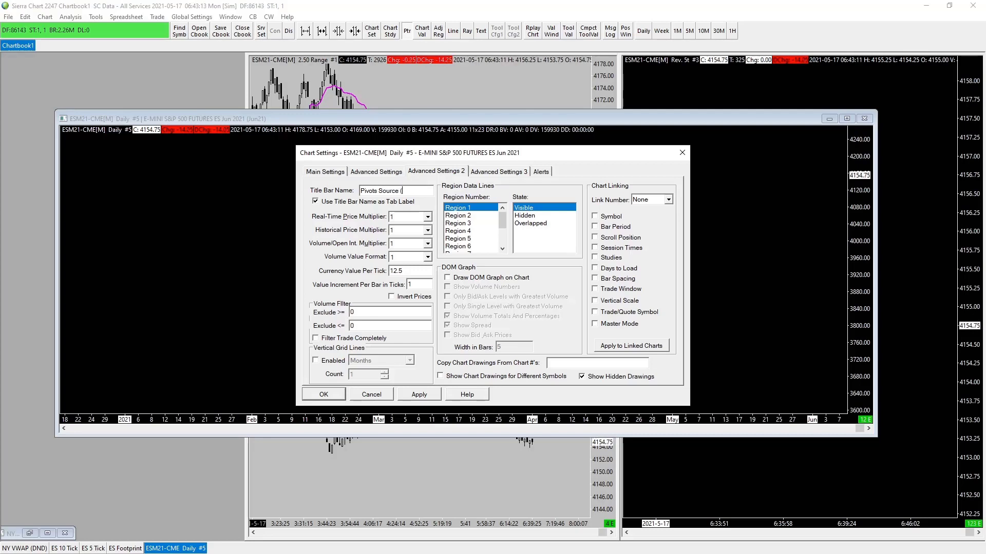
pyautogui.write('(DND)')
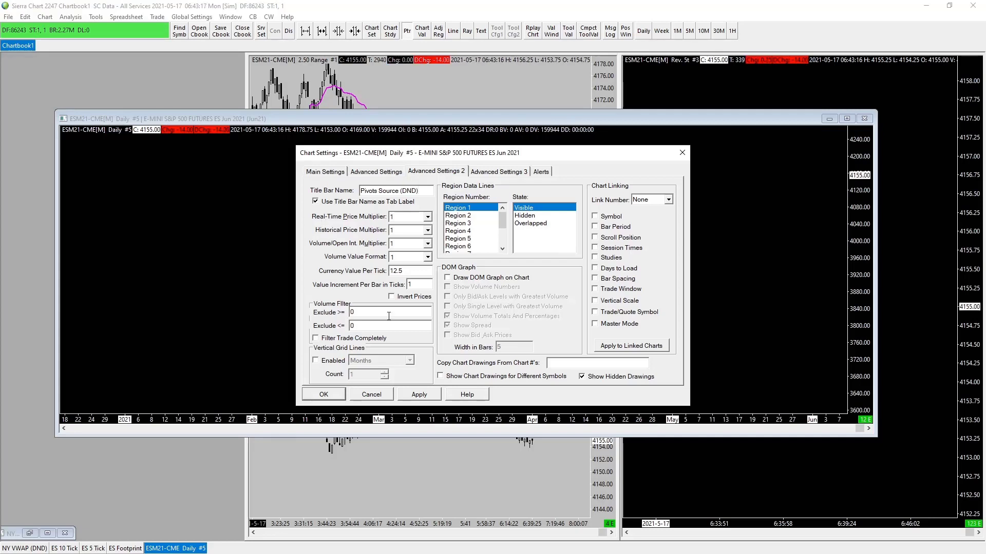
pyautogui.click(419, 396)
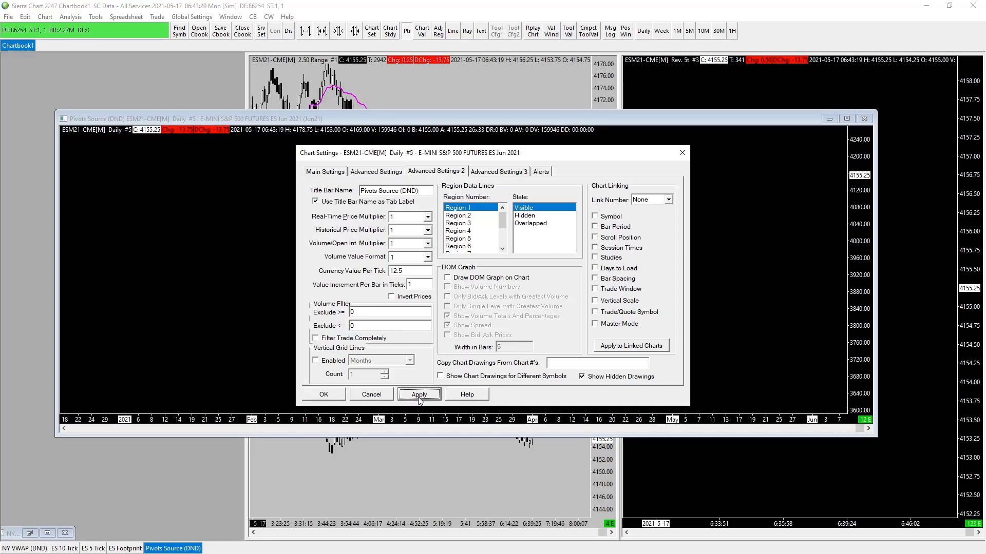
pyautogui.click(331, 395)
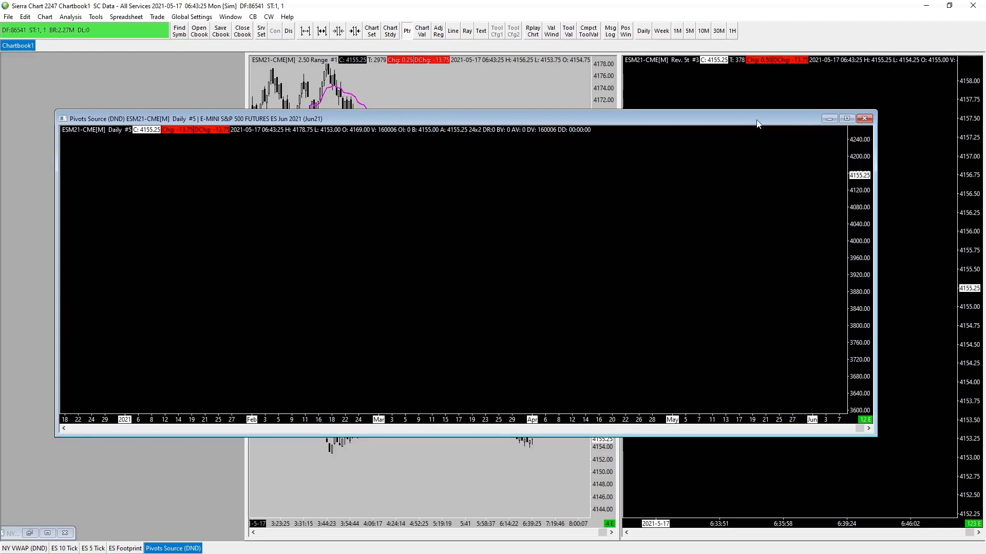
# Open the chart's studies list (F6) and add Pivot Points-Daily from Studies Available
pyautogui.moveTo(721, 123)
pyautogui.mouseDown()
pyautogui.moveTo(712, 122)
pyautogui.moveTo(740, 117)
pyautogui.mouseUp()
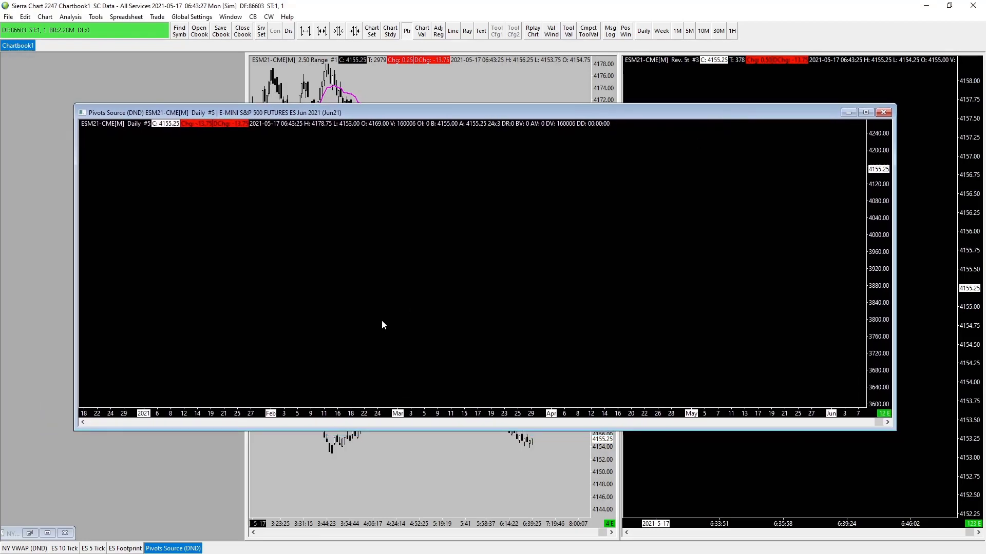
pyautogui.press('F6')
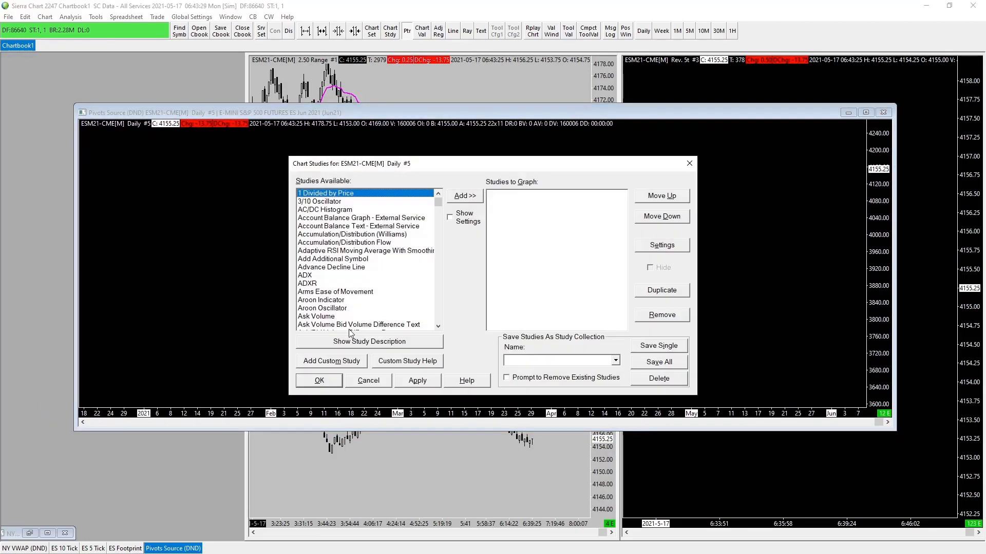
pyautogui.click(351, 276)
pyautogui.press('p')
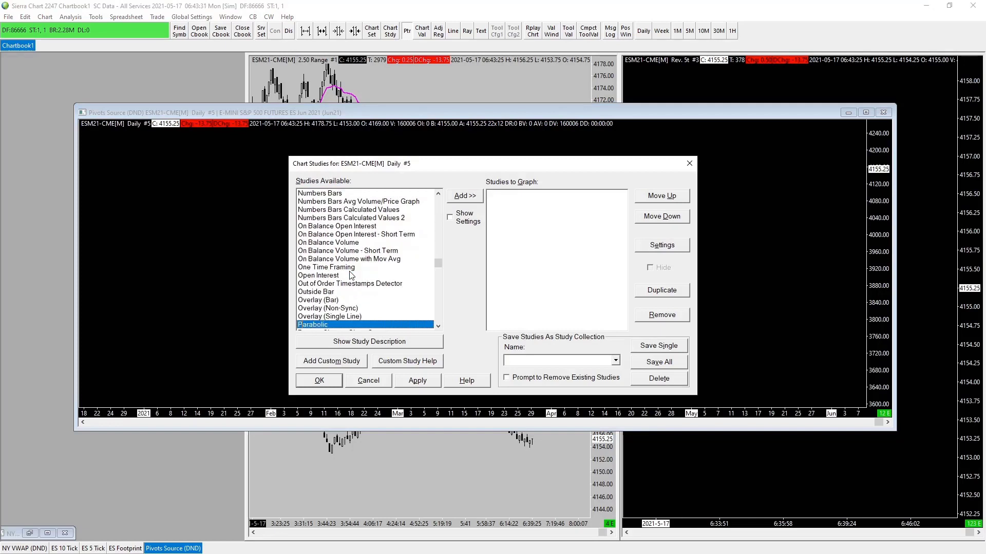
pyautogui.scroll(-3, 354, 272)
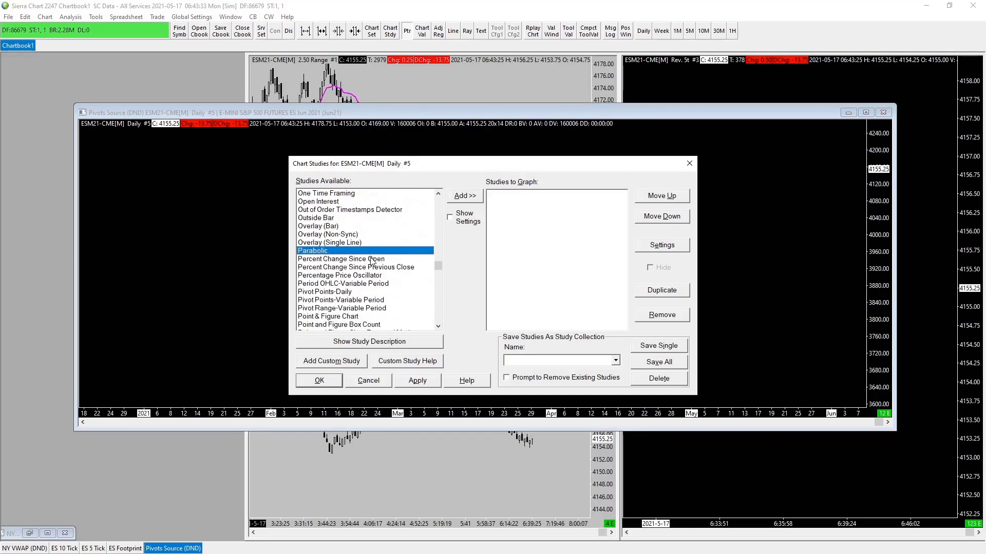
pyautogui.click(344, 293)
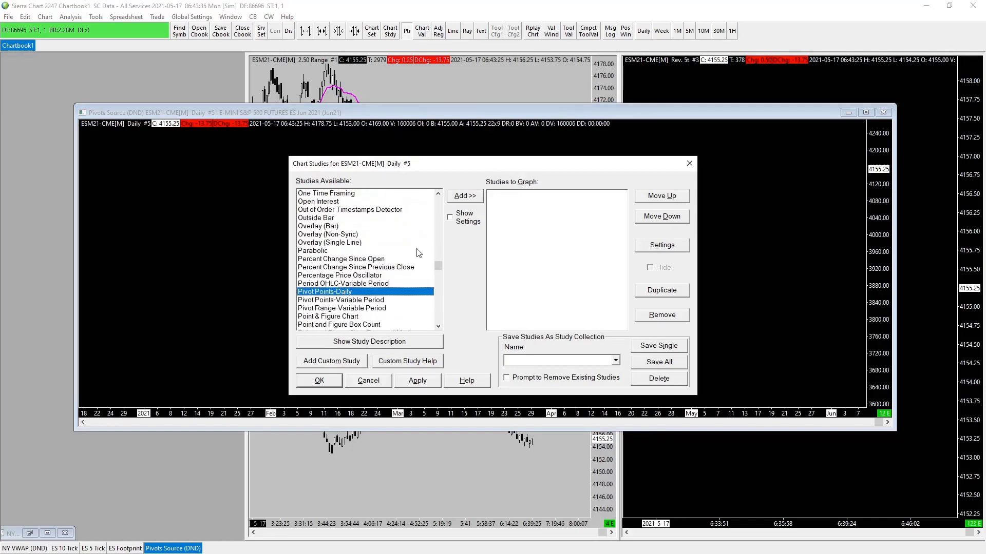
pyautogui.click(465, 196)
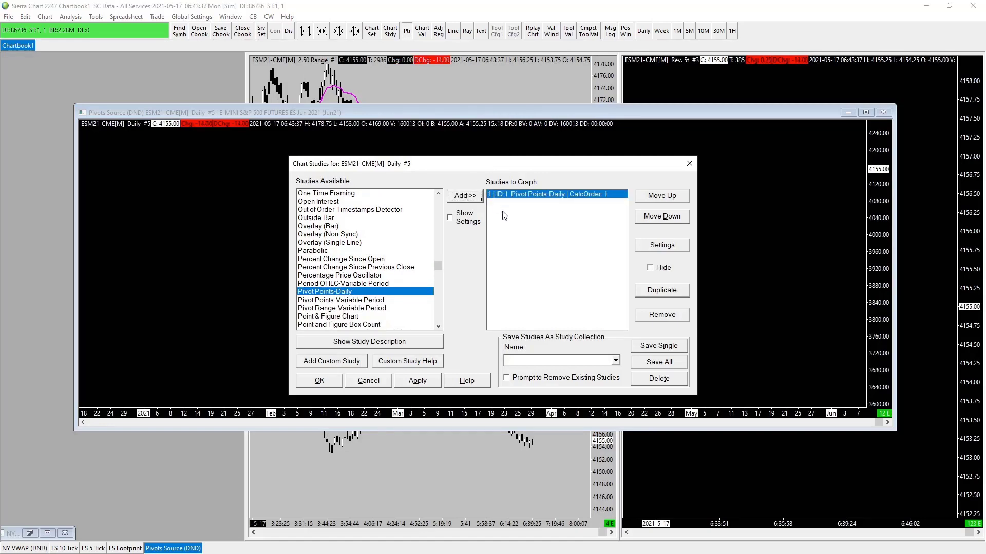
# In Pivot Points-Daily settings, set Daily Chart Number to ESM21-CME[M] Daily #5
pyautogui.click(662, 247)
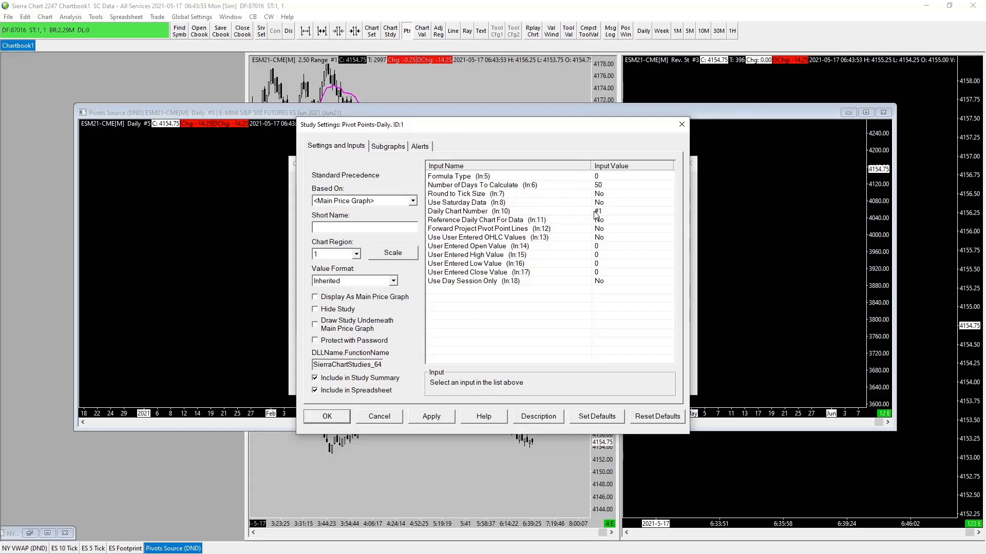
pyautogui.moveTo(531, 130); pyautogui.dragTo(543, 163)
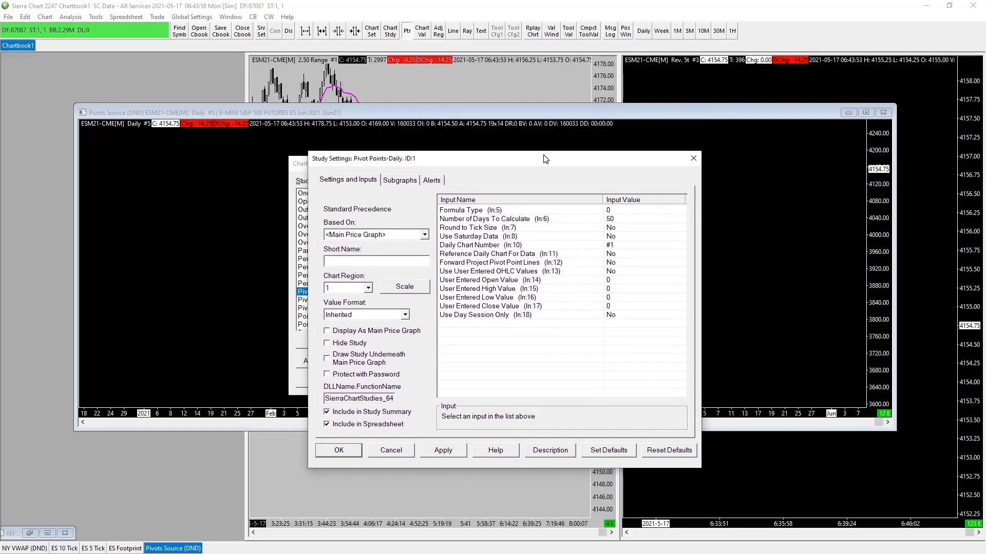
pyautogui.click(618, 245)
pyautogui.click(577, 417)
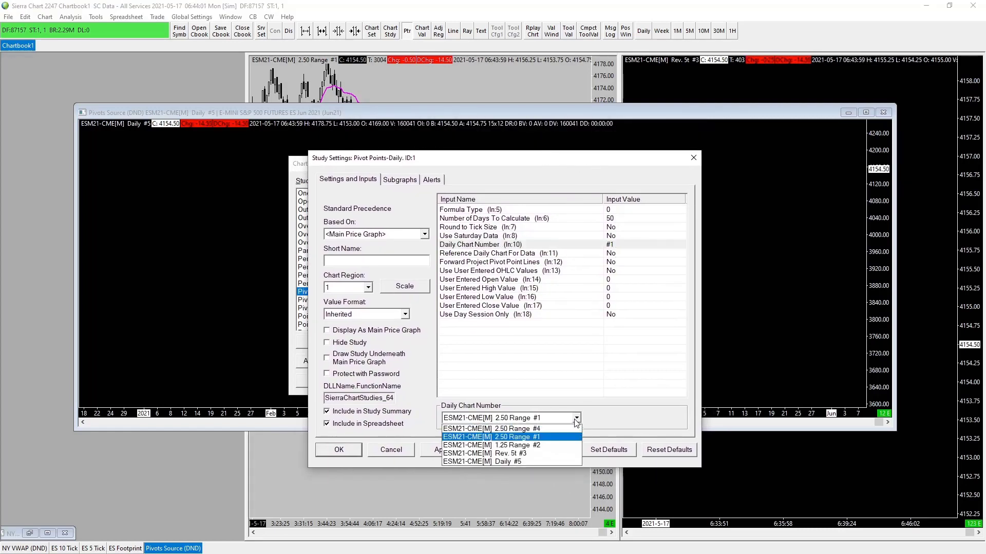
pyautogui.click(505, 462)
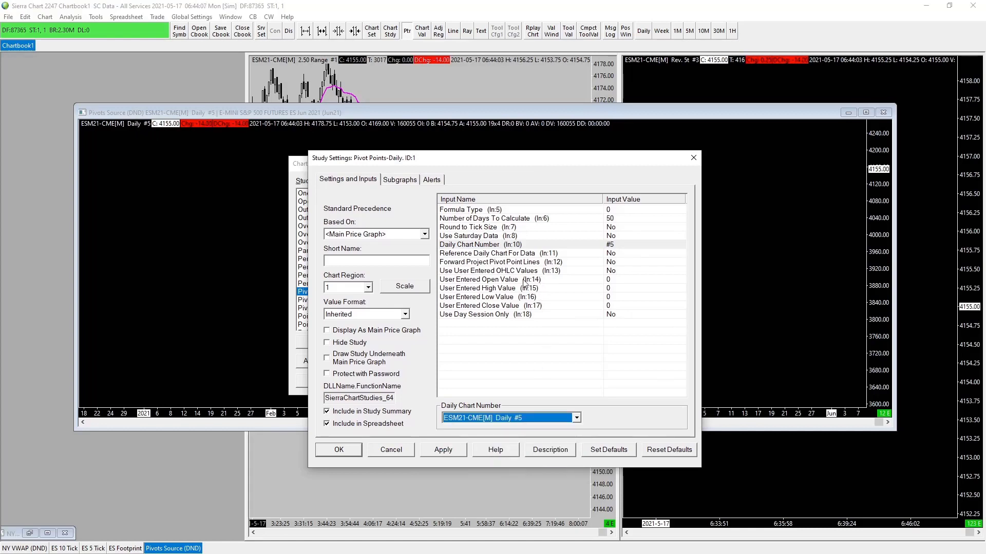
# Set Reference Daily Chart For Data to Yes
pyautogui.click(615, 255)
pyautogui.click(514, 418)
pyautogui.click(516, 418)
pyautogui.click(521, 433)
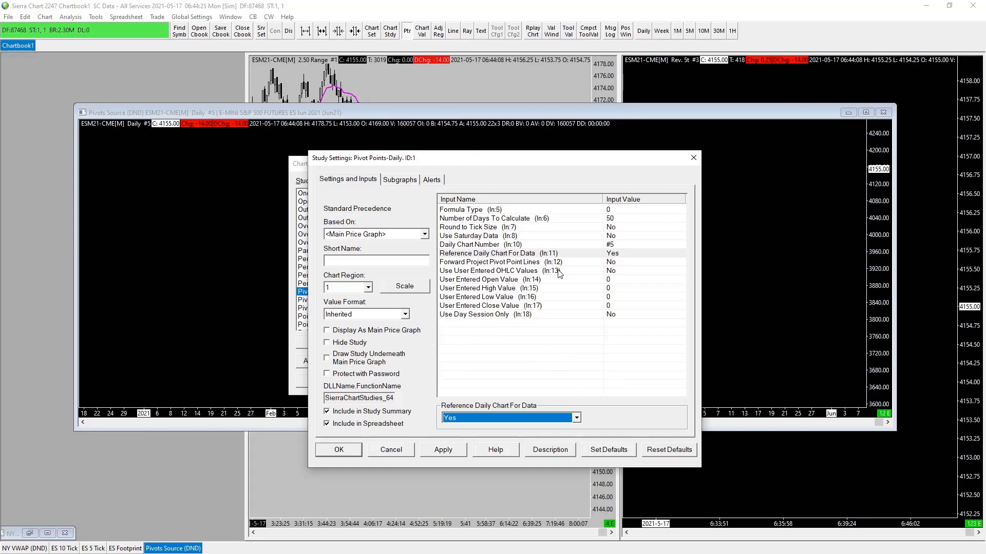
# Make R1 and R2 draw as Line and remove their name labels
pyautogui.click(399, 179)
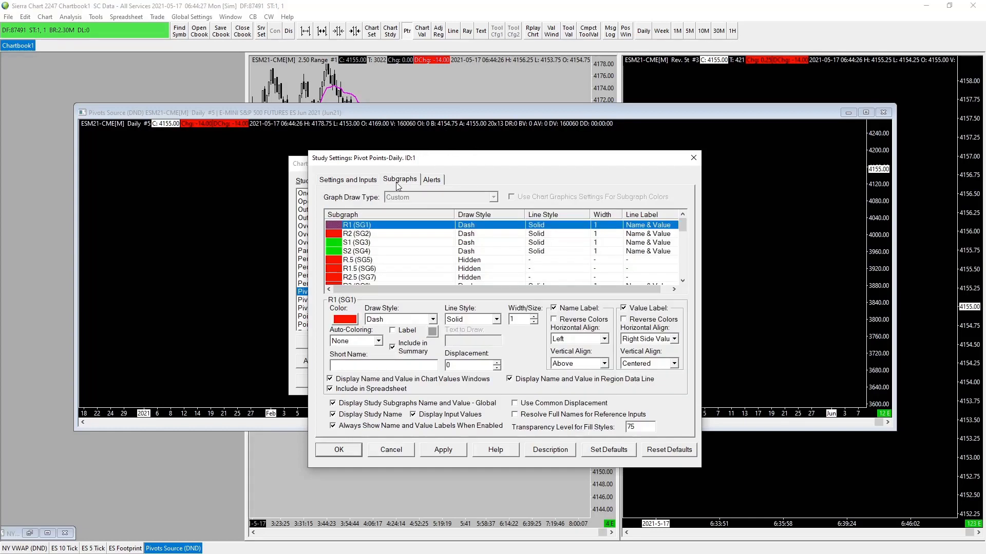
pyautogui.scroll(-1, 431, 246)
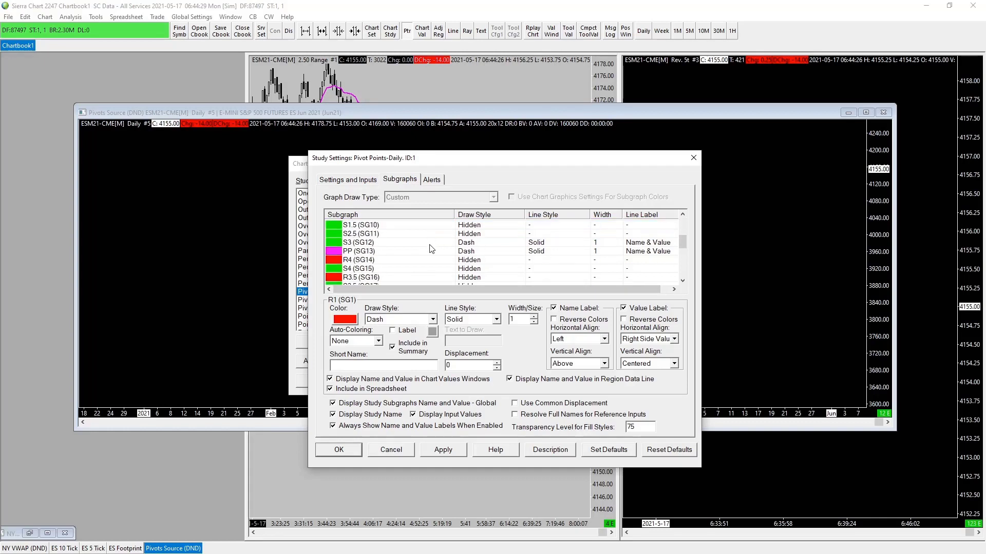
pyautogui.scroll(1, 431, 246)
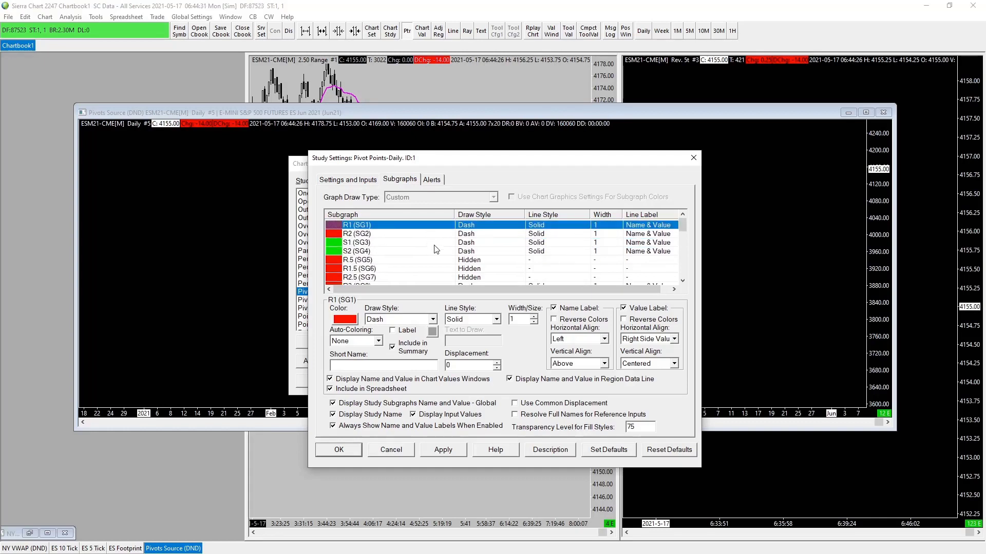
pyautogui.click(433, 319)
pyautogui.scroll(1, 421, 390)
pyautogui.click(421, 330)
pyautogui.click(469, 235)
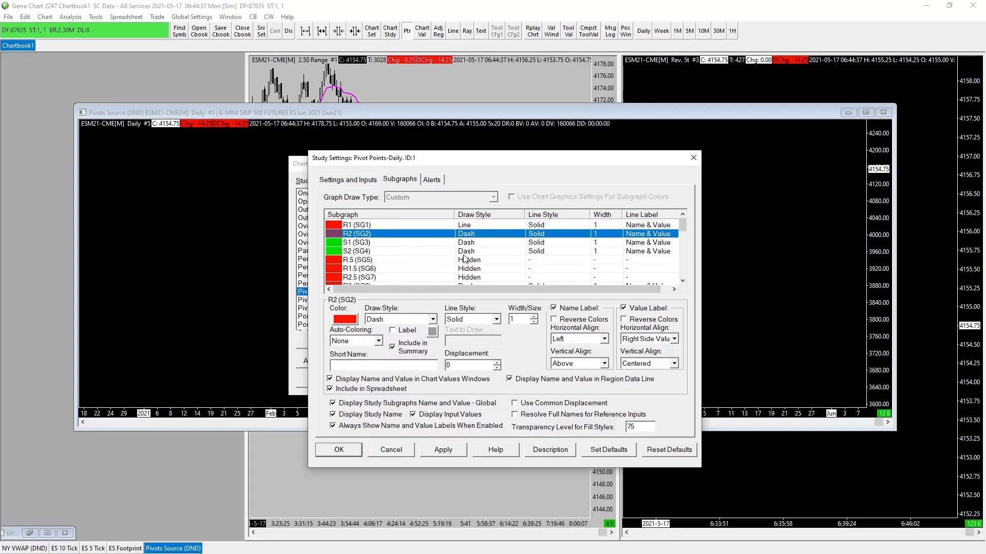
pyautogui.click(420, 319)
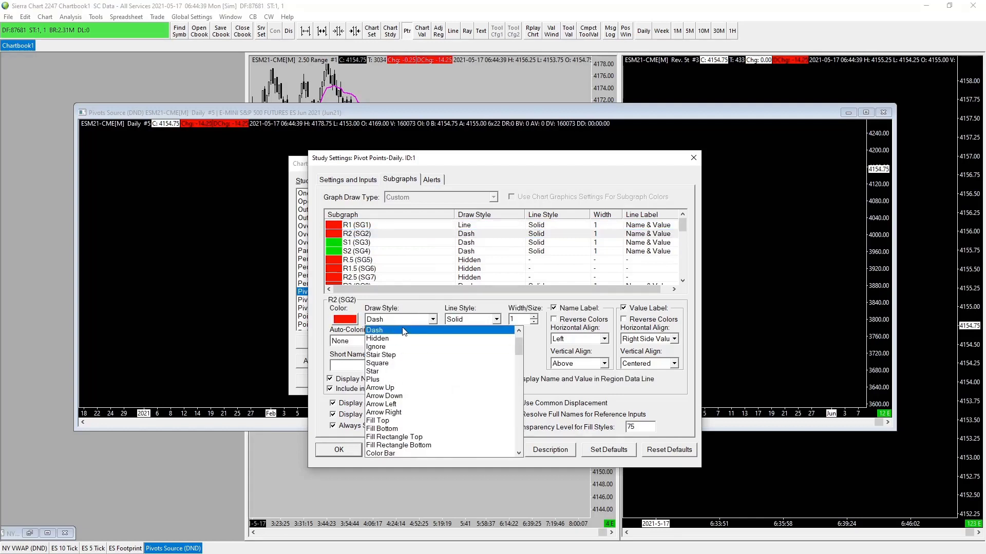
pyautogui.scroll(1, 405, 339)
pyautogui.click(403, 330)
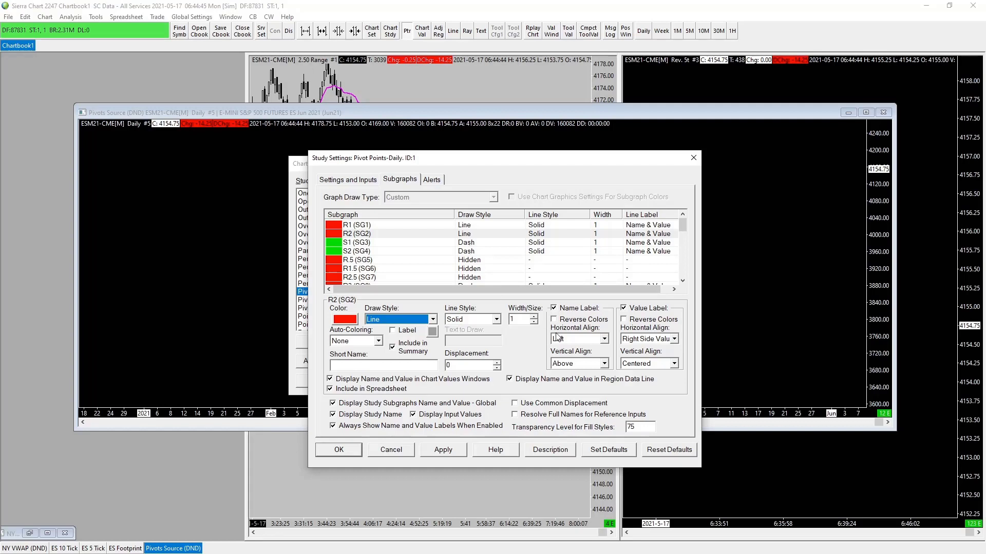
pyautogui.click(554, 308)
pyautogui.click(476, 226)
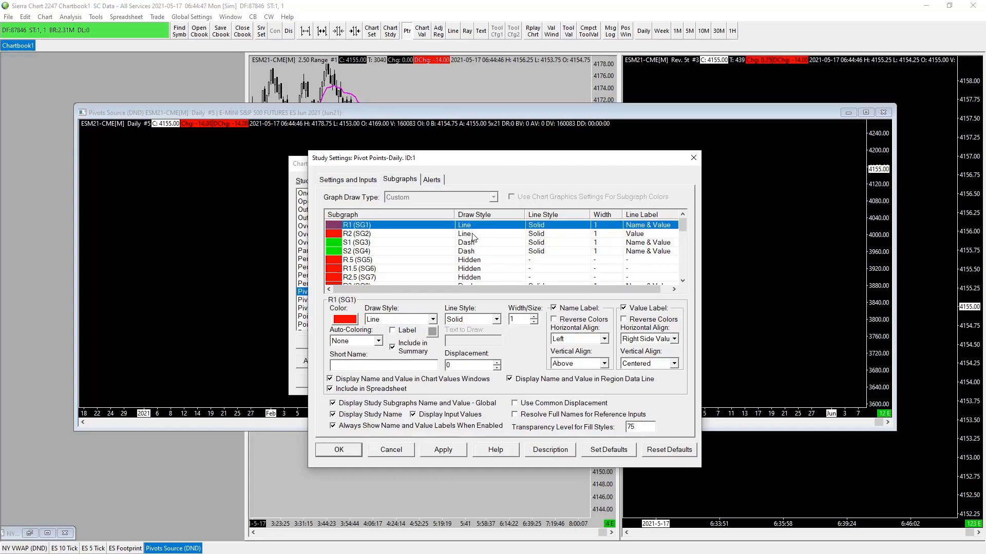
pyautogui.click(553, 308)
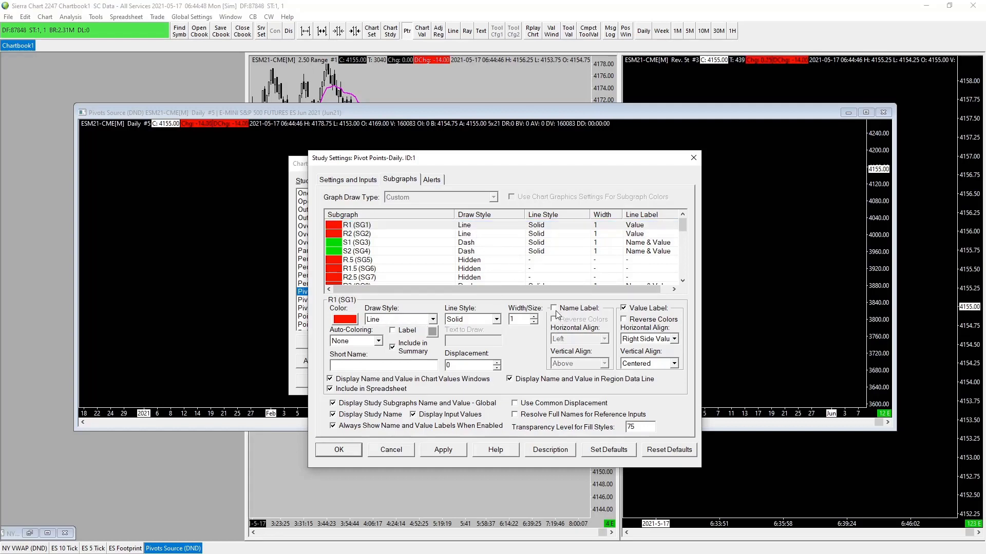
# Set the S1 and S2 subgraphs to the Line draw style
pyautogui.click(467, 242)
pyautogui.click(434, 319)
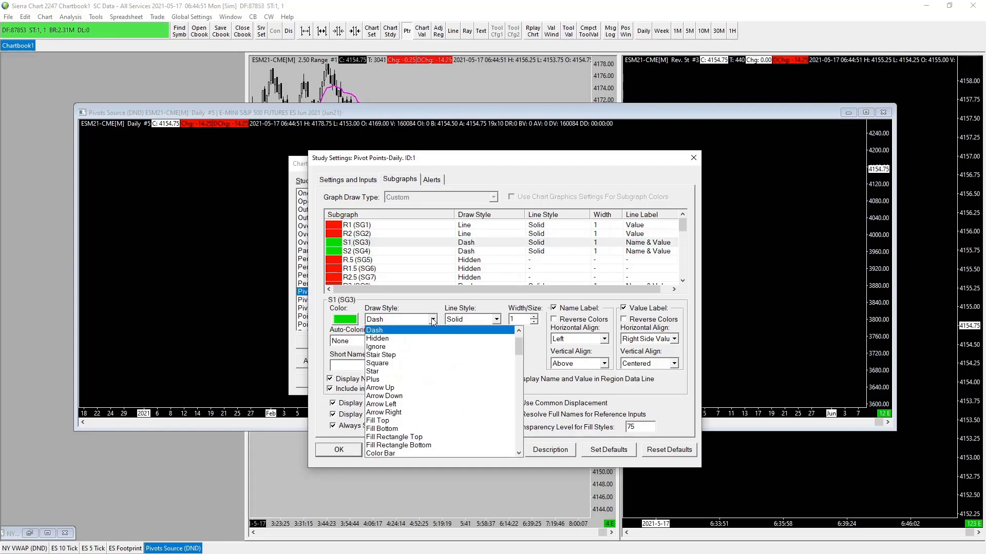
pyautogui.scroll(1, 393, 343)
pyautogui.click(385, 331)
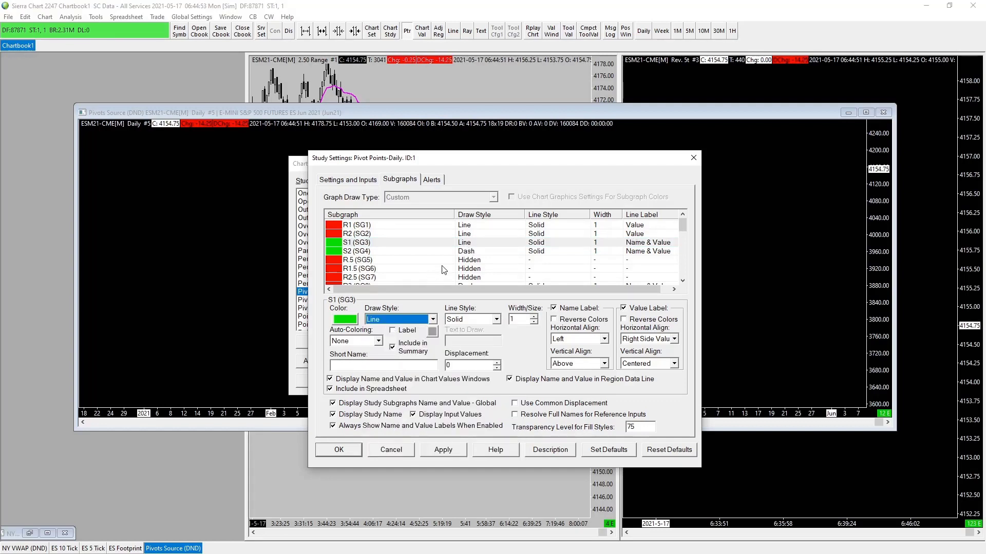
pyautogui.click(469, 251)
pyautogui.click(433, 320)
pyautogui.scroll(3, 403, 340)
pyautogui.click(390, 331)
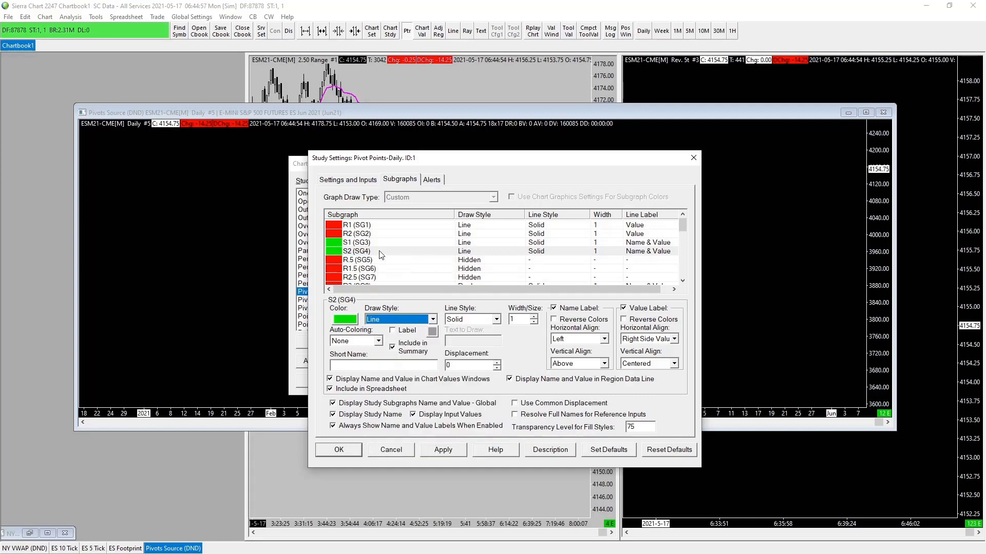
# Make R3 draw as Line with its name label removed
pyautogui.scroll(-1, 431, 258)
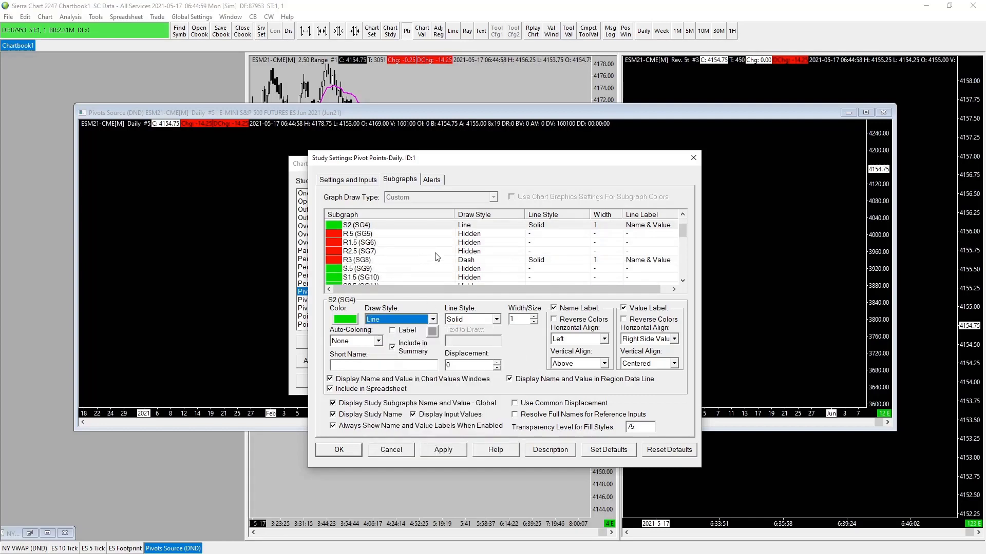
pyautogui.click(473, 260)
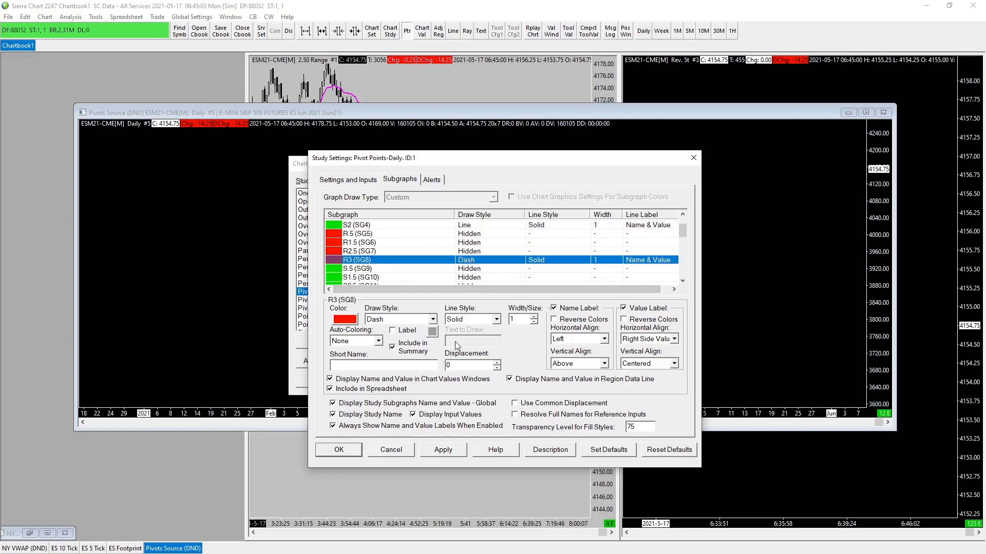
pyautogui.click(433, 319)
pyautogui.scroll(3, 386, 349)
pyautogui.click(393, 335)
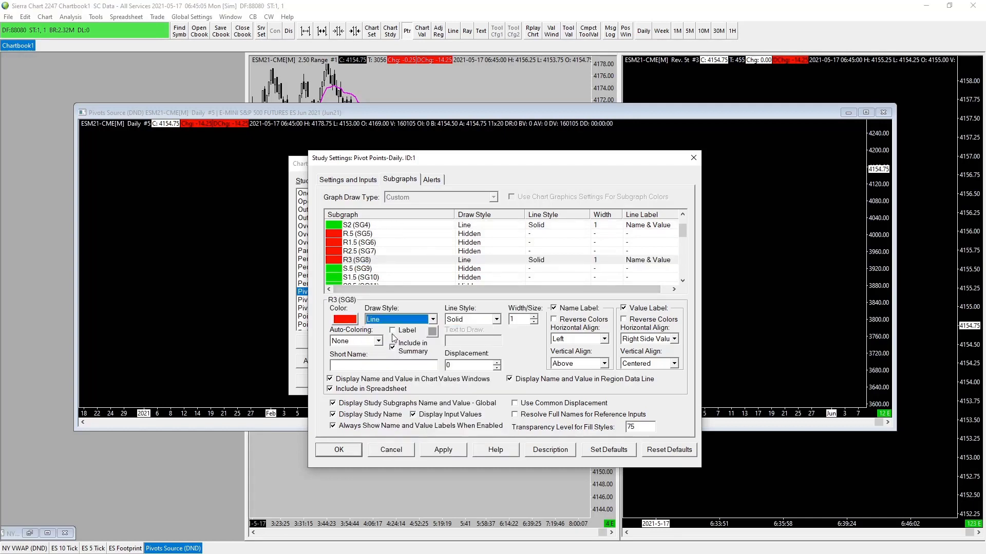
pyautogui.click(554, 309)
# Make S3 draw as Line with its name label removed
pyautogui.scroll(1, 463, 252)
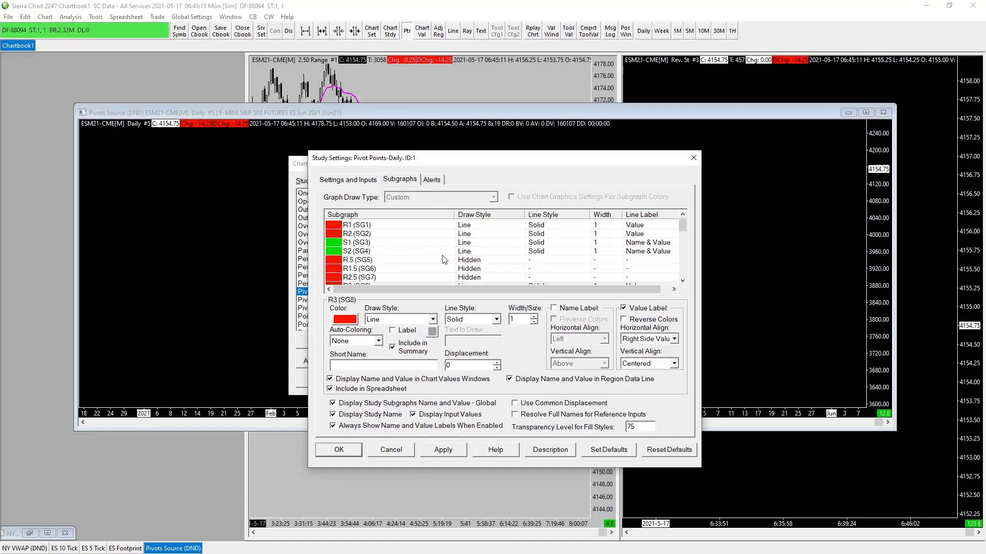
pyautogui.scroll(-1, 403, 251)
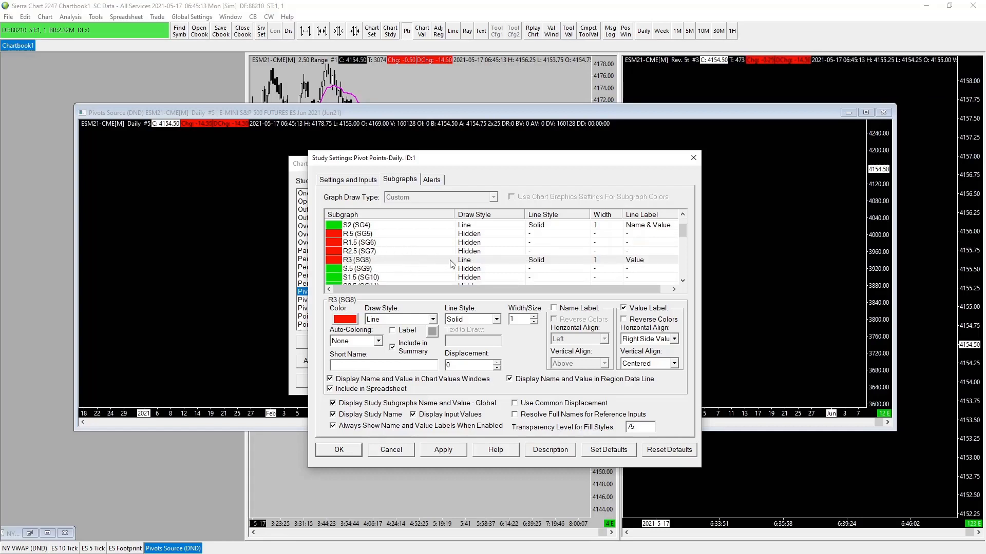
pyautogui.scroll(-1, 442, 272)
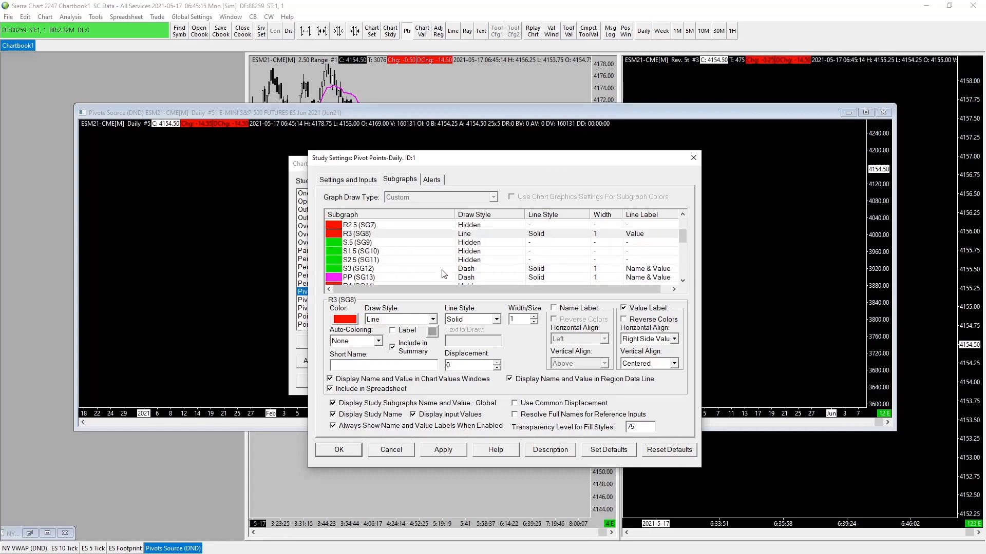
pyautogui.click(370, 269)
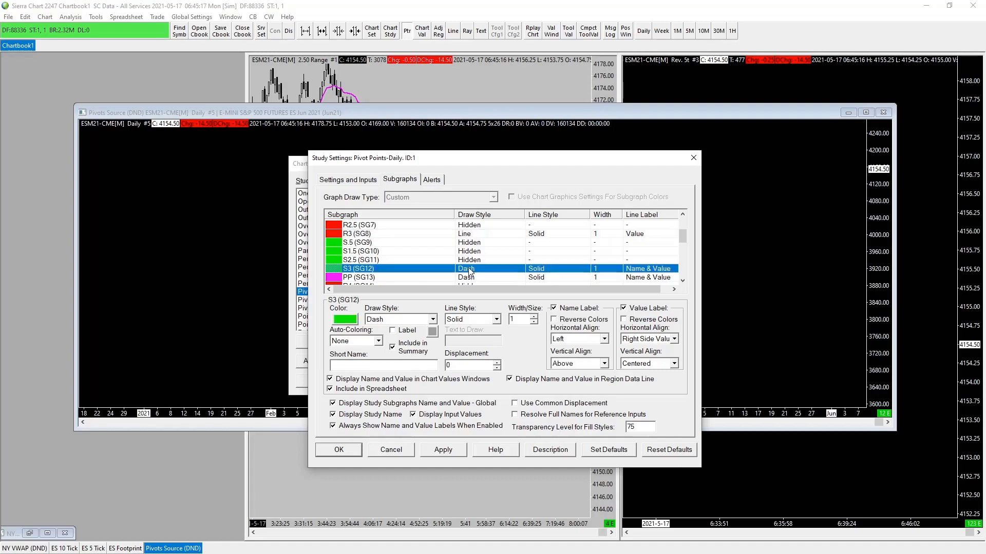
pyautogui.click(433, 320)
pyautogui.scroll(3, 416, 335)
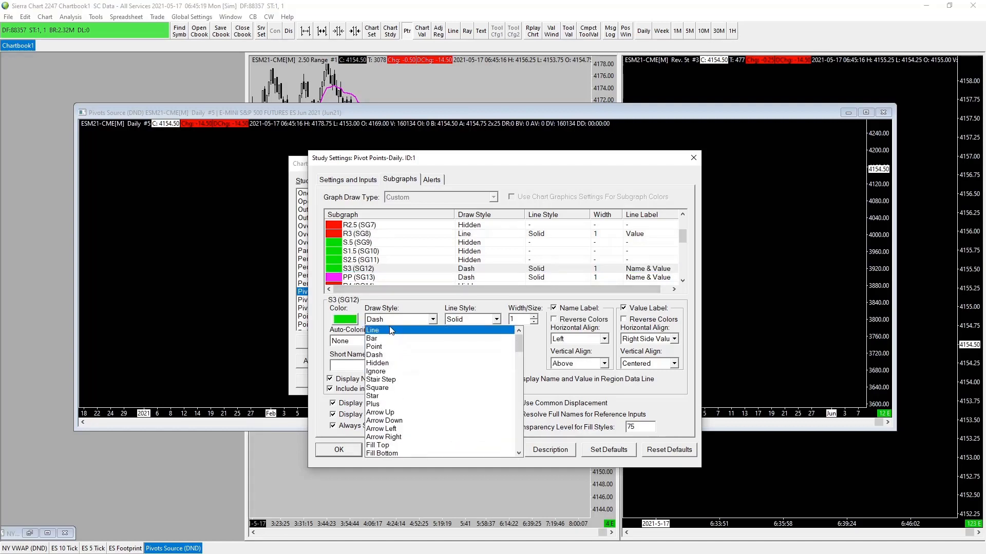
pyautogui.click(392, 332)
pyautogui.click(568, 310)
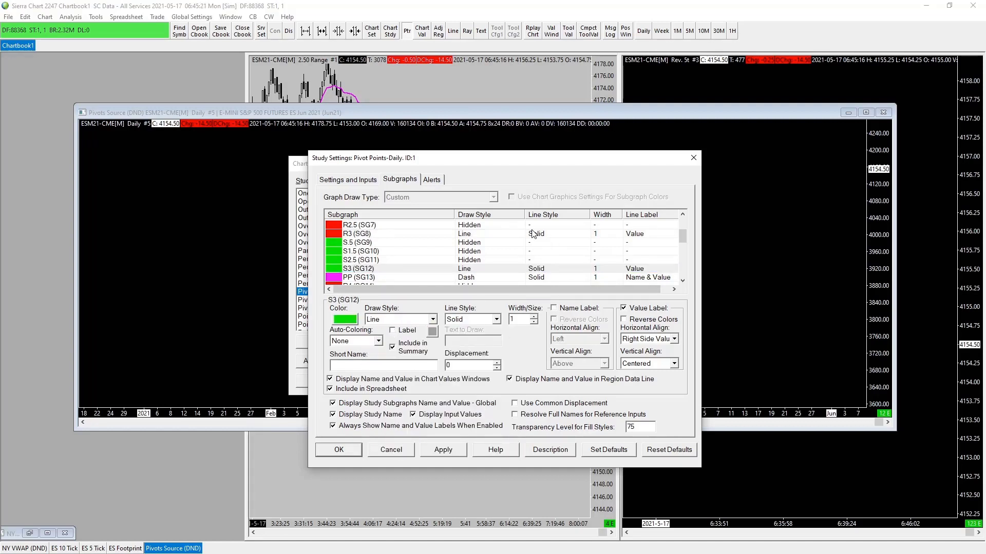
# Make PP draw as Line with its name label removed
pyautogui.scroll(-1, 500, 236)
pyautogui.click(465, 252)
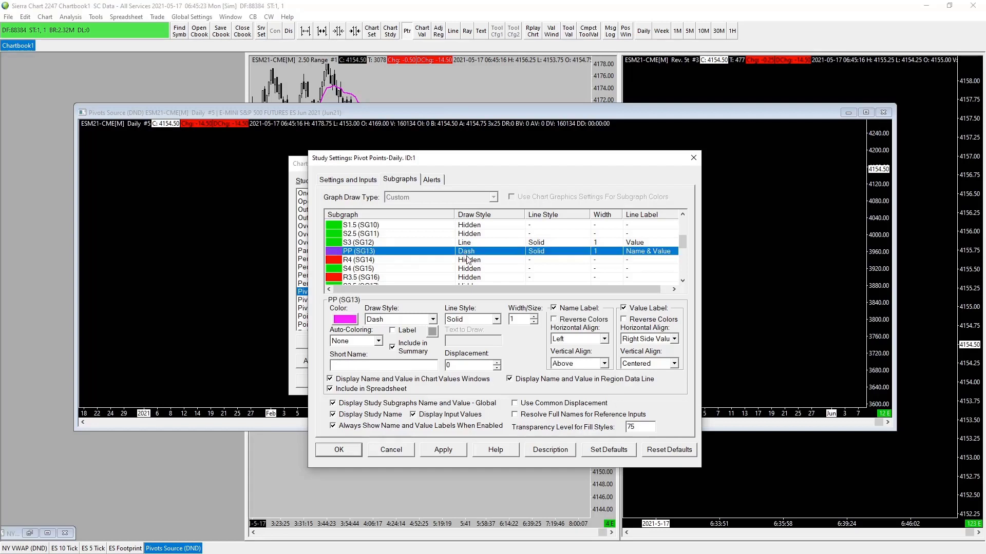
pyautogui.click(433, 320)
pyautogui.scroll(3, 401, 345)
pyautogui.click(417, 339)
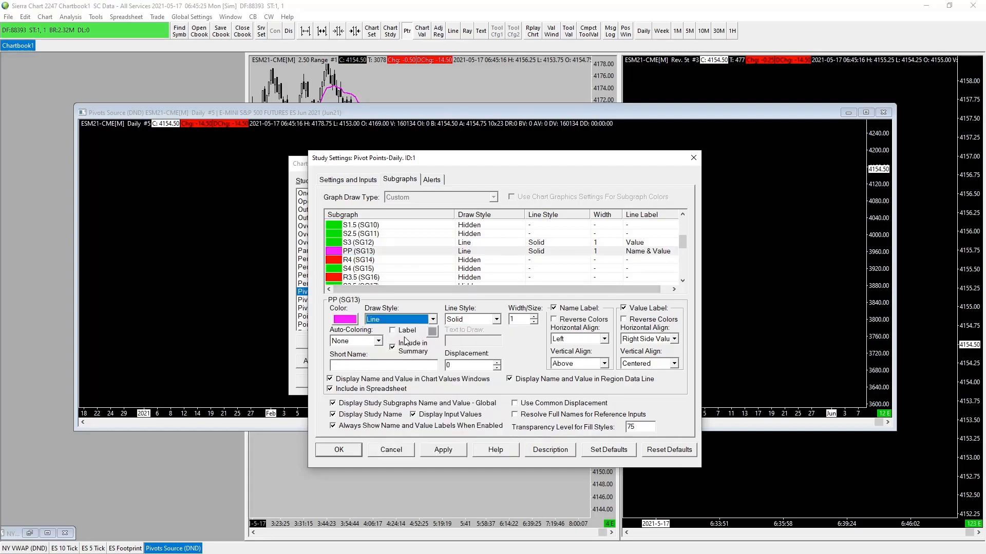
pyautogui.click(558, 308)
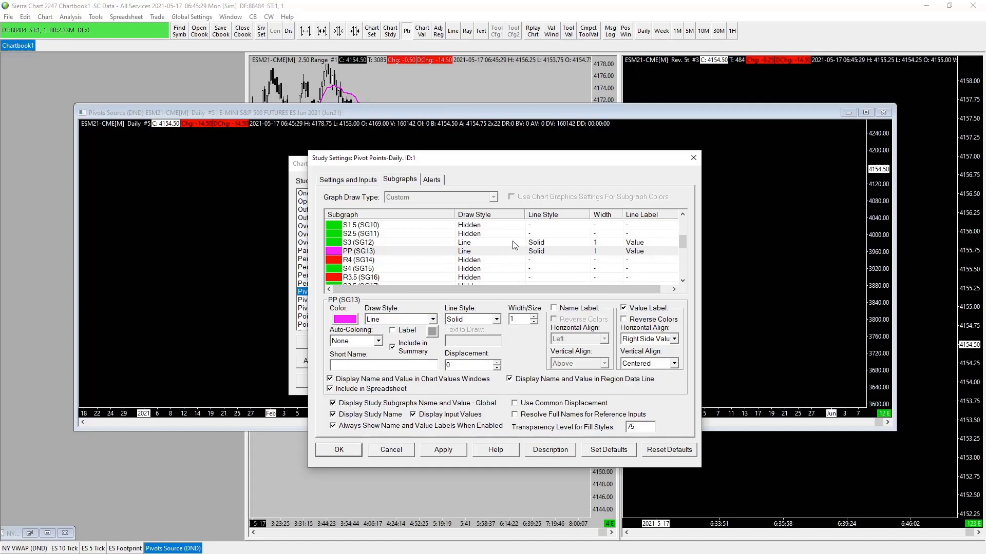
pyautogui.scroll(-1, 490, 260)
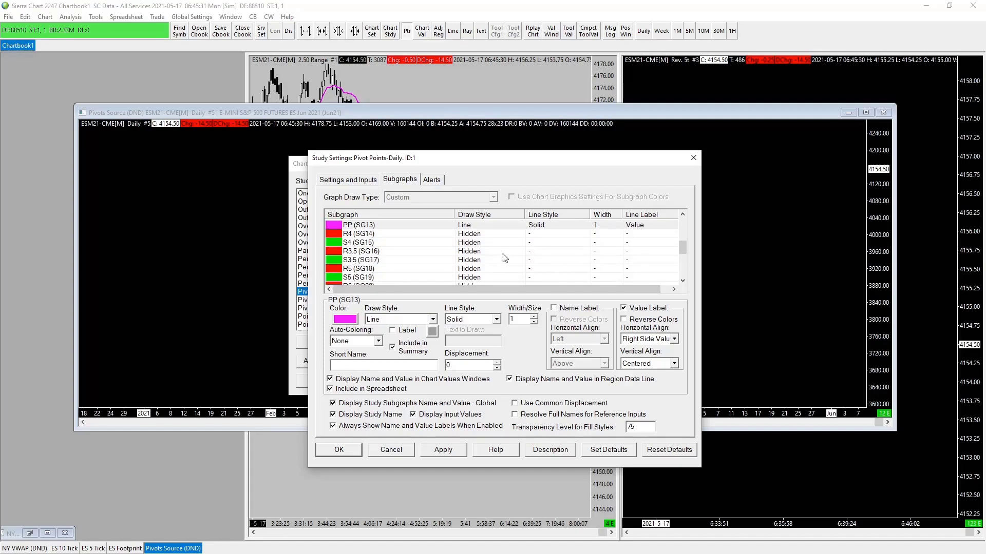
pyautogui.scroll(-4, 474, 247)
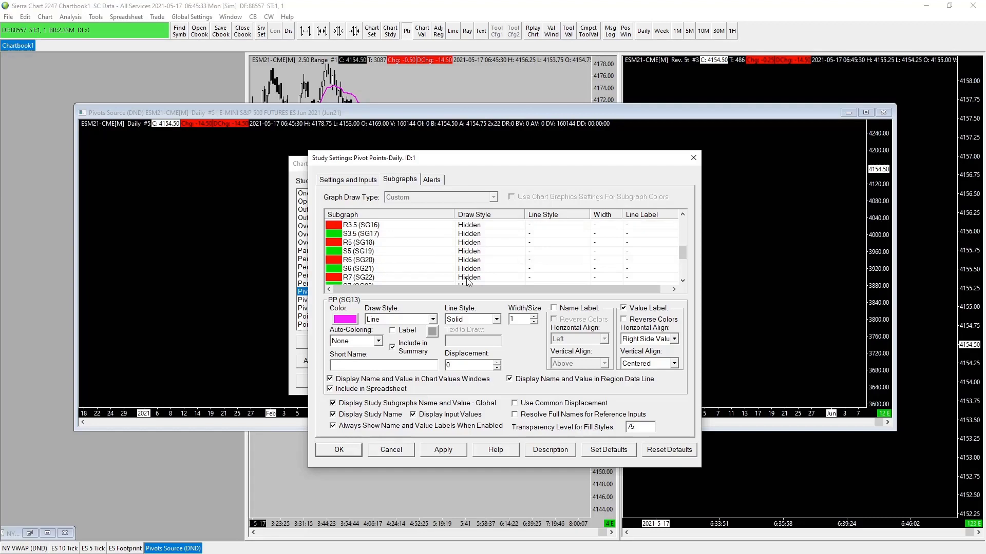
pyautogui.scroll(8, 469, 251)
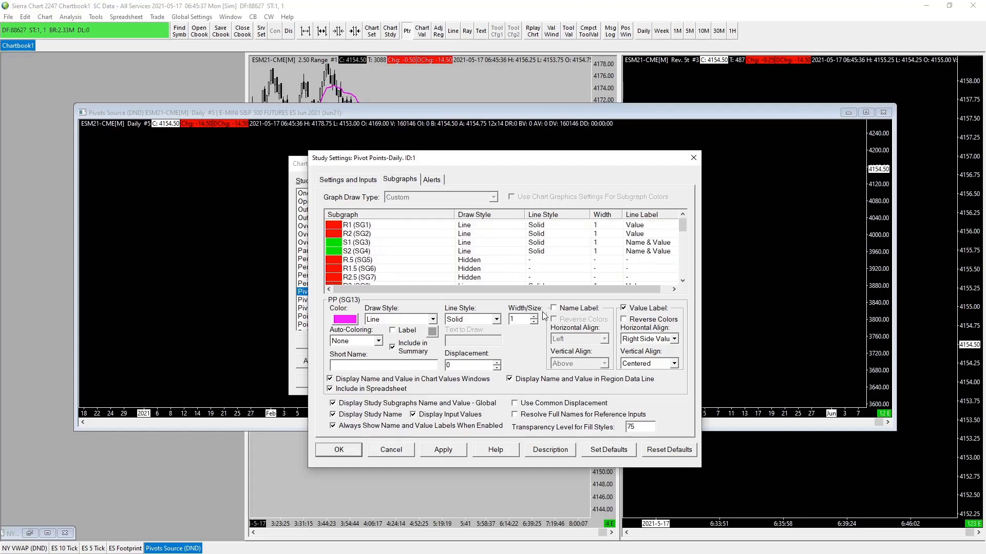
# Apply the Pivot Points-Daily subgraph settings and confirm the Chart Studies dialog
pyautogui.click(441, 450)
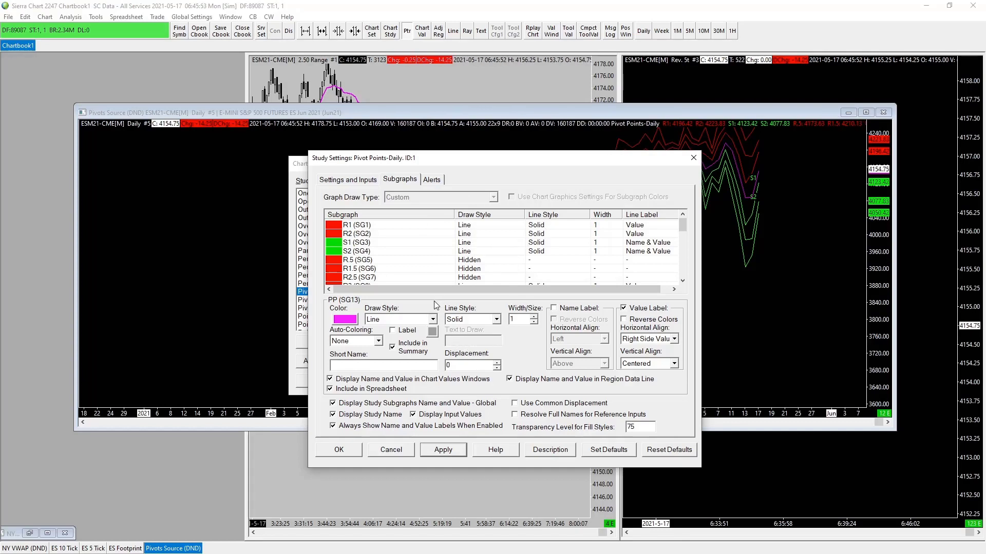
pyautogui.click(433, 318)
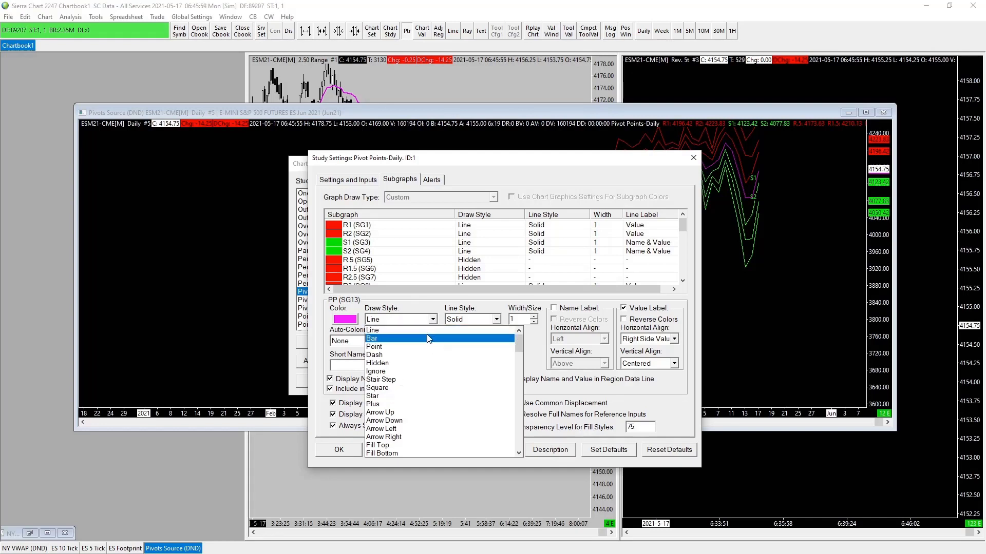
pyautogui.click(332, 454)
pyautogui.click(446, 451)
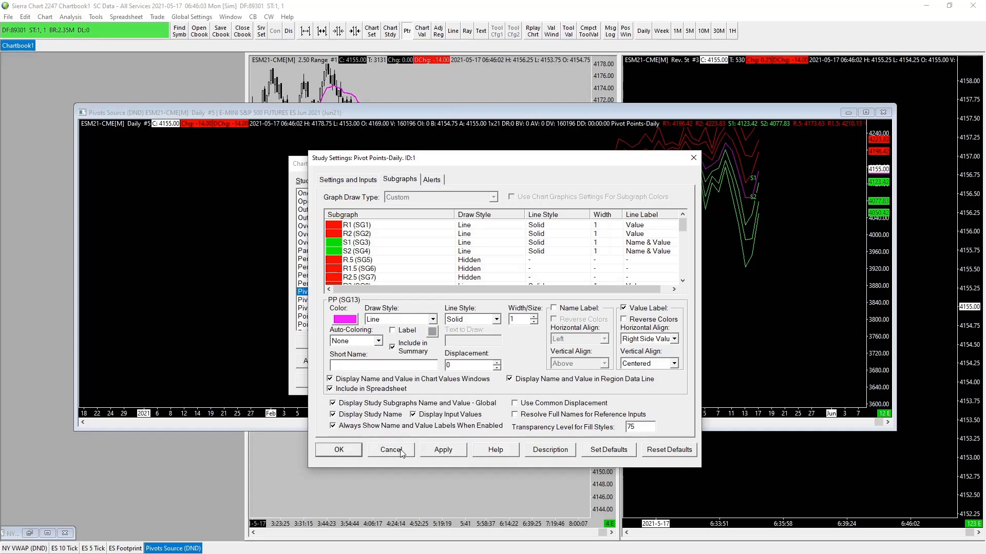
pyautogui.click(352, 451)
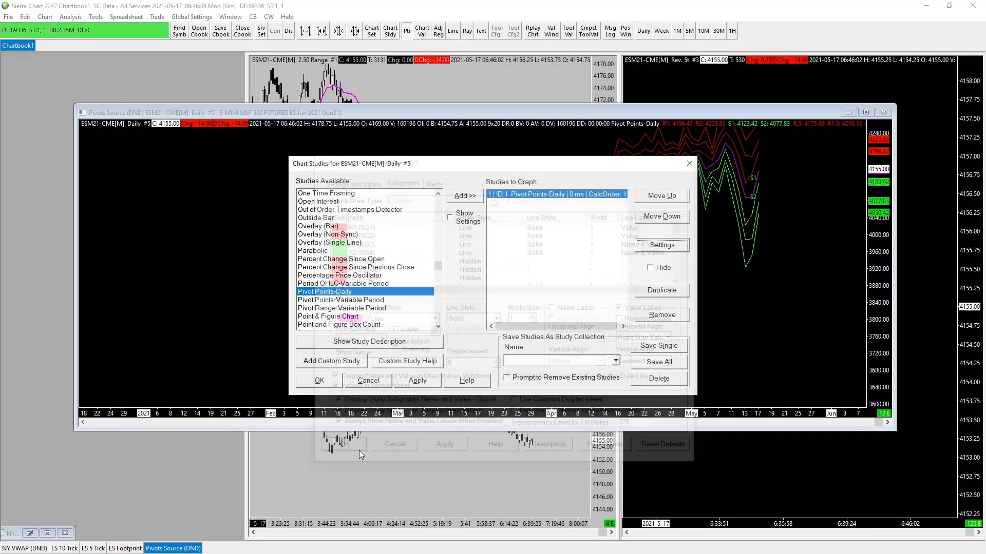
pyautogui.click(414, 380)
pyautogui.click(329, 381)
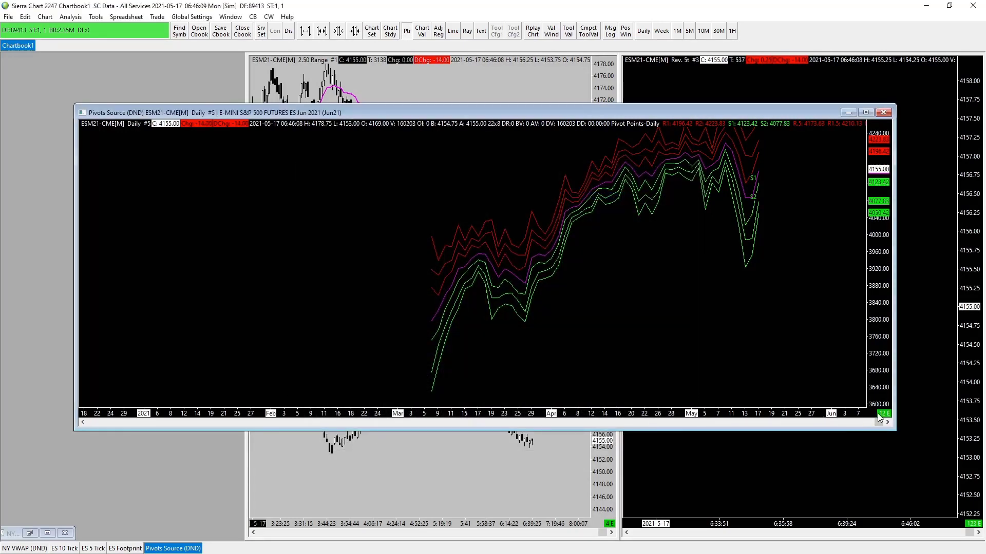
# Shrink the Pivots Source window and stretch its price axis to spread the pivot lines
pyautogui.moveTo(893, 432); pyautogui.dragTo(709, 393)
pyautogui.moveTo(697, 278); pyautogui.dragTo(700, 318)
pyautogui.moveTo(698, 267); pyautogui.dragTo(705, 315)
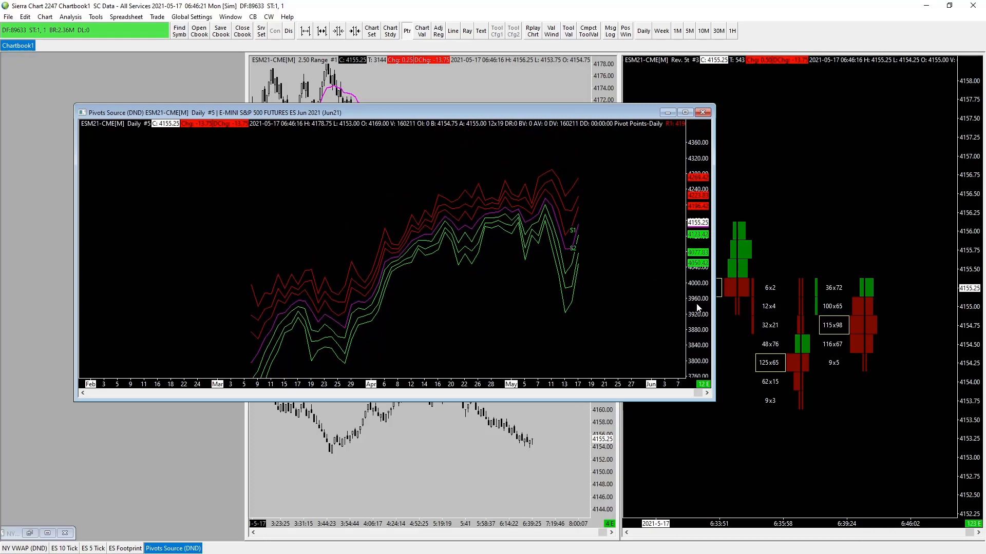
# Set the Pivot Points-Daily input Round to Tick Size to Yes and apply it to the chart
pyautogui.press('F6')
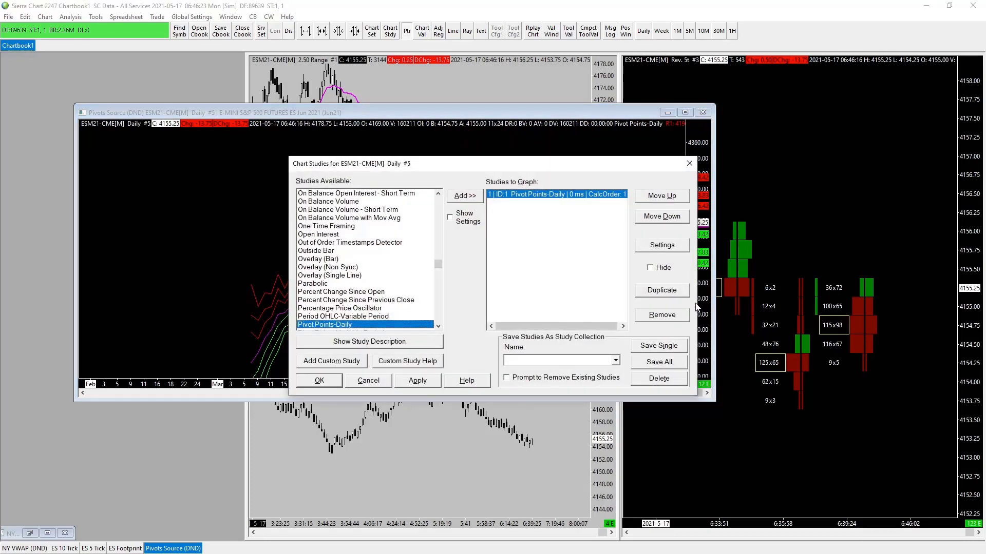
pyautogui.click(668, 247)
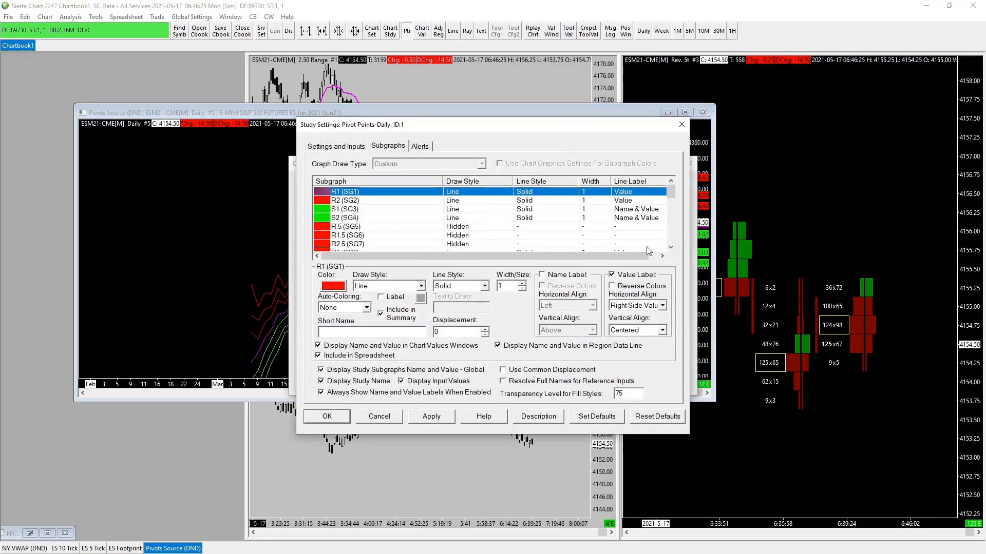
pyautogui.click(349, 147)
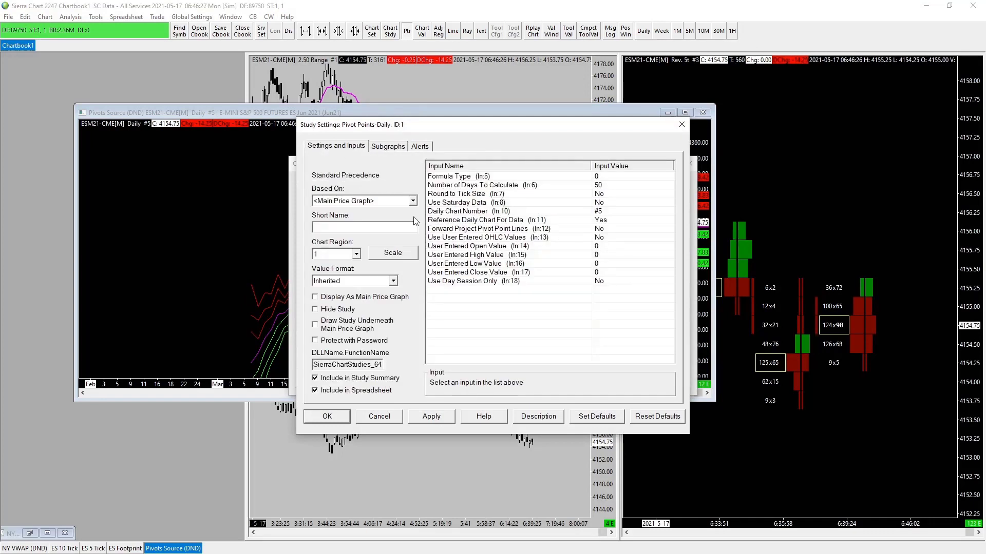
pyautogui.click(604, 194)
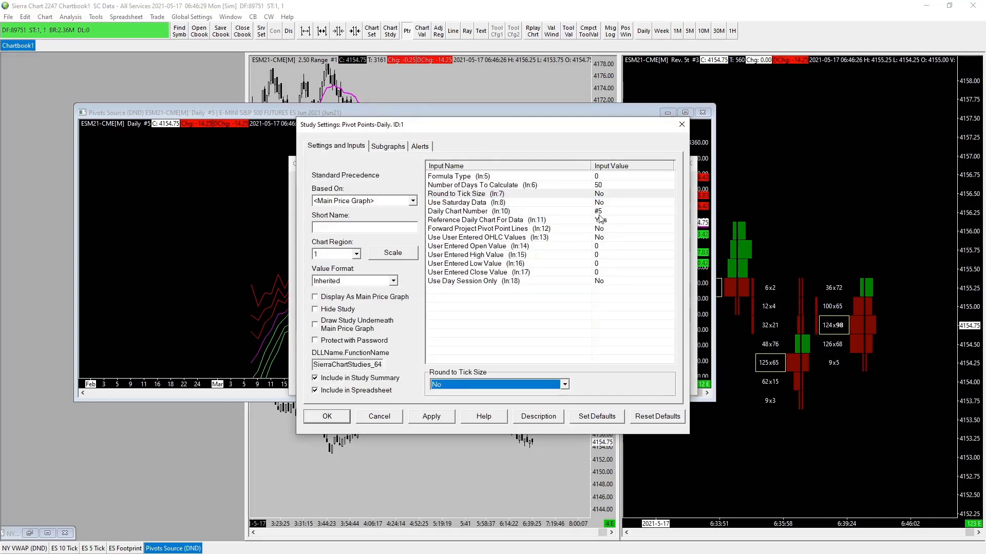
pyautogui.click(565, 389)
pyautogui.click(506, 401)
pyautogui.click(435, 418)
pyautogui.click(327, 417)
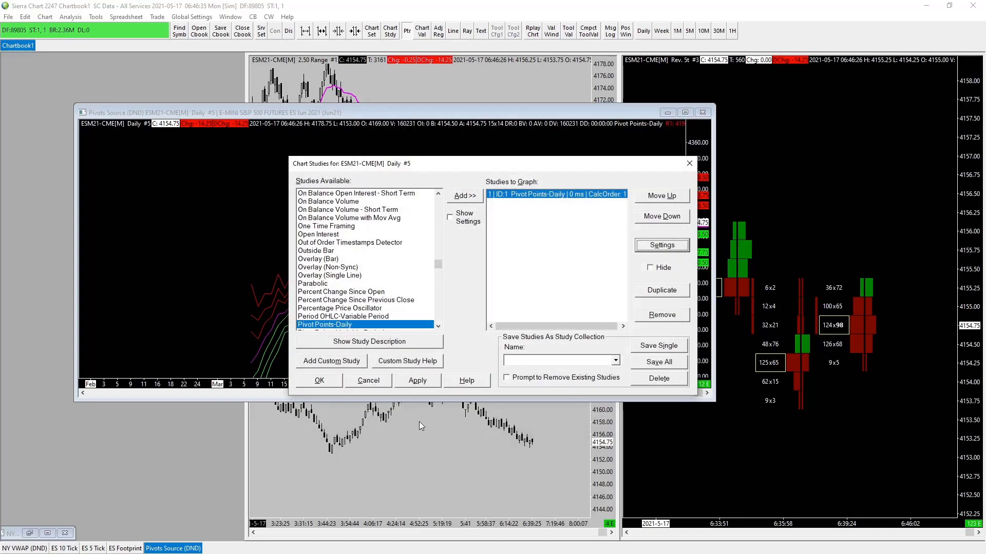
pyautogui.click(417, 379)
pyautogui.click(318, 381)
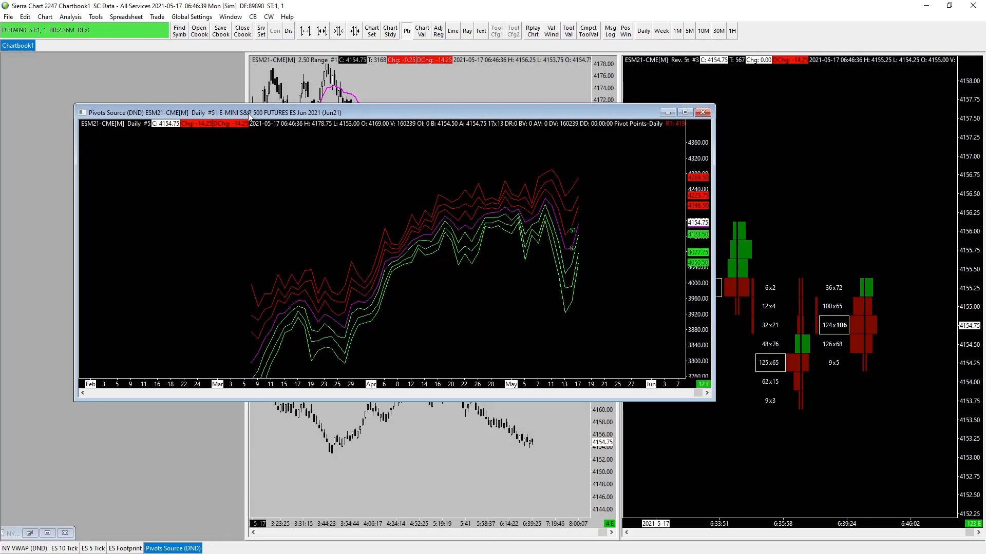
# Turn off Show Title Bar for the Pivots Source chart and minimise its window
pyautogui.click(44, 17)
pyautogui.click(89, 280)
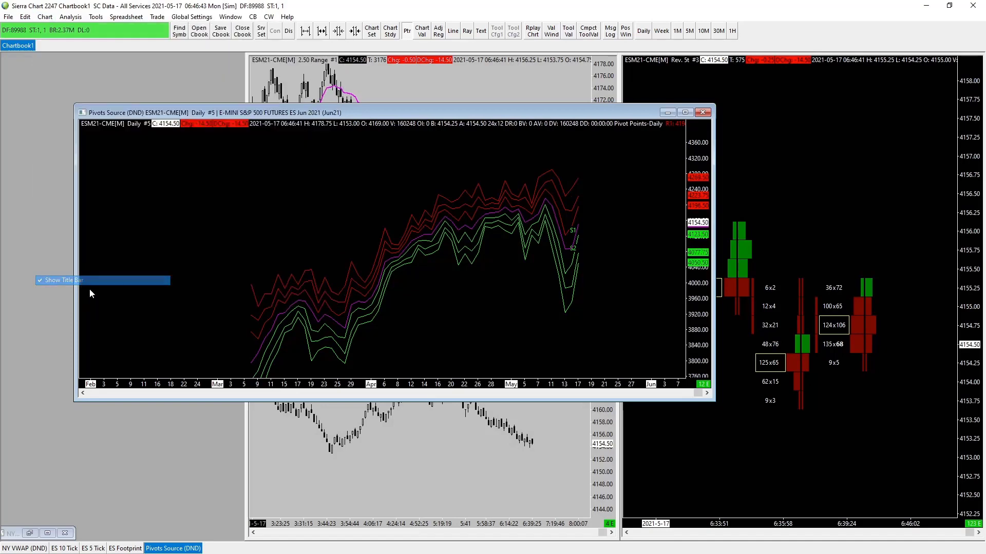
pyautogui.scroll(-3, 521, 306)
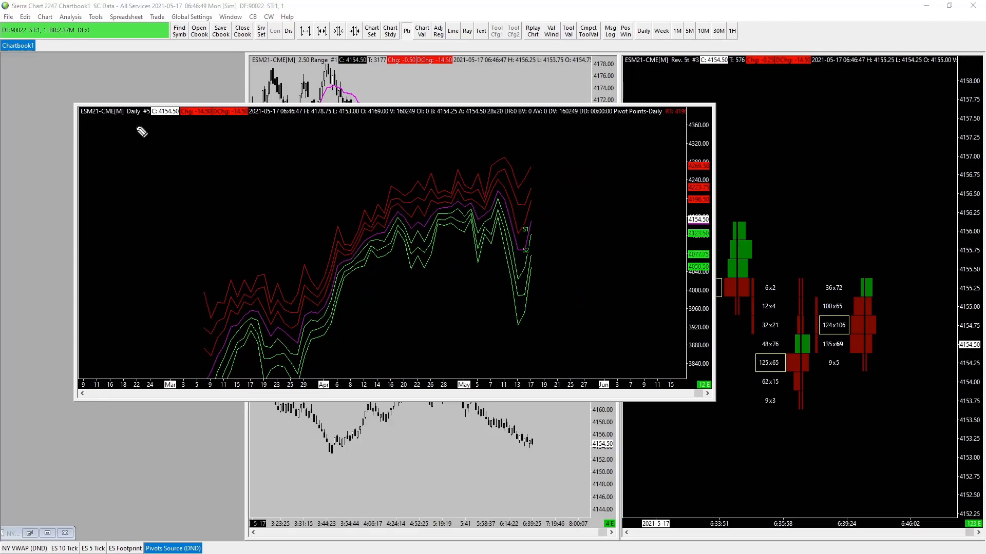
pyautogui.moveTo(119, 120)
pyautogui.mouseDown()
pyautogui.moveTo(154, 118)
pyautogui.moveTo(160, 128)
pyautogui.mouseUp()
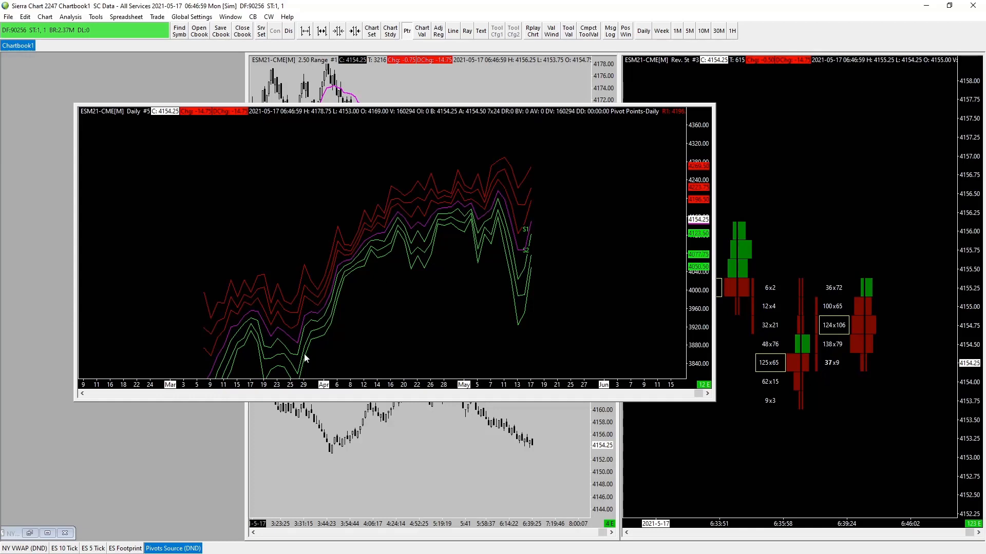
pyautogui.rightClick(164, 542)
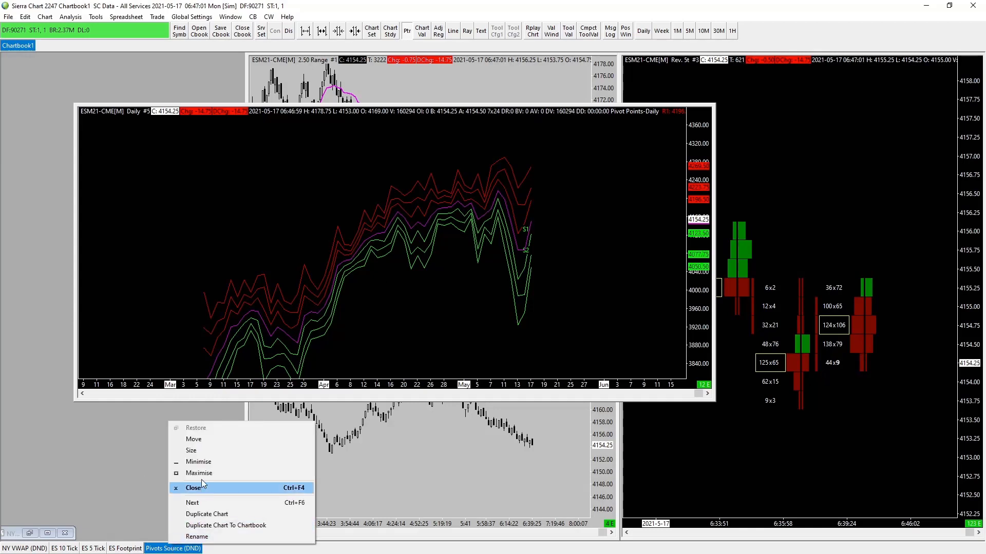
pyautogui.click(200, 462)
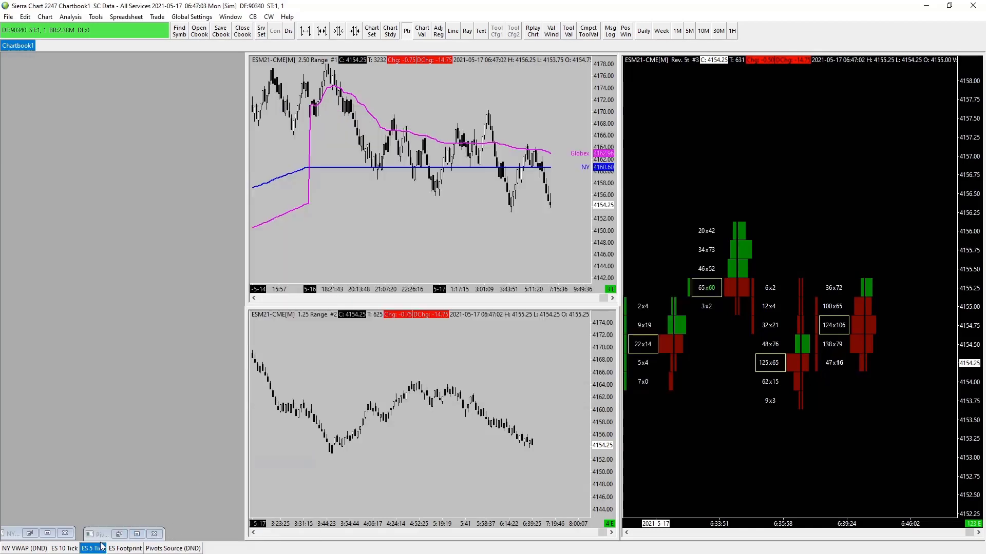
# Move the Pivots Source (DND) tab after NY VWAP, then open studies for the ES Footprint chart
pyautogui.moveTo(169, 550); pyautogui.dragTo(61, 538)
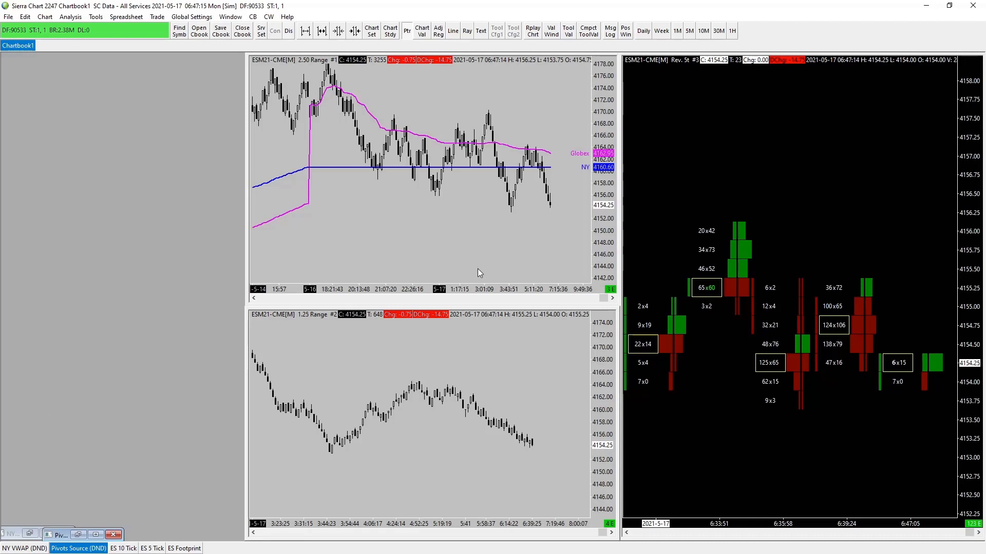
pyautogui.scroll(-3, 514, 248)
pyautogui.scroll(-1, 526, 452)
pyautogui.scroll(-2, 528, 455)
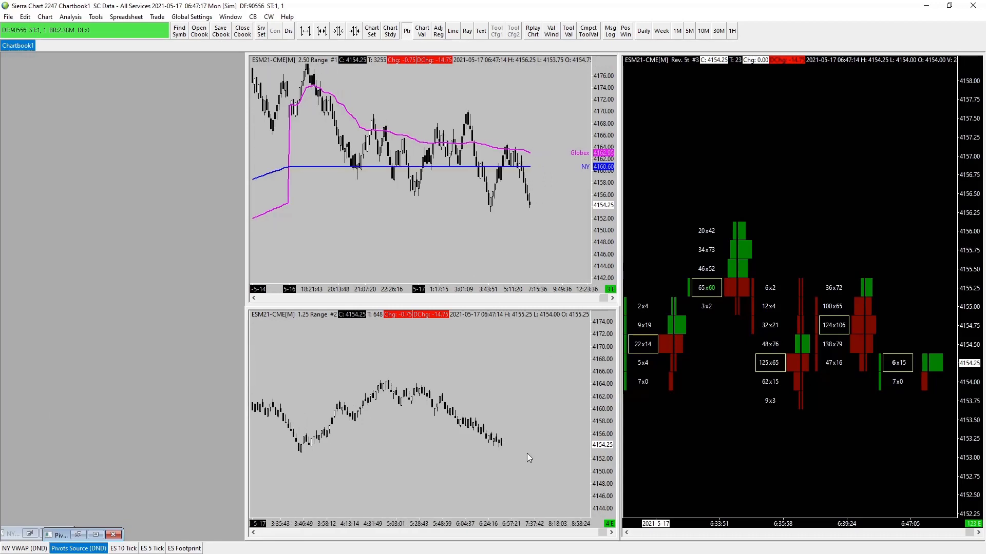
pyautogui.click(846, 230)
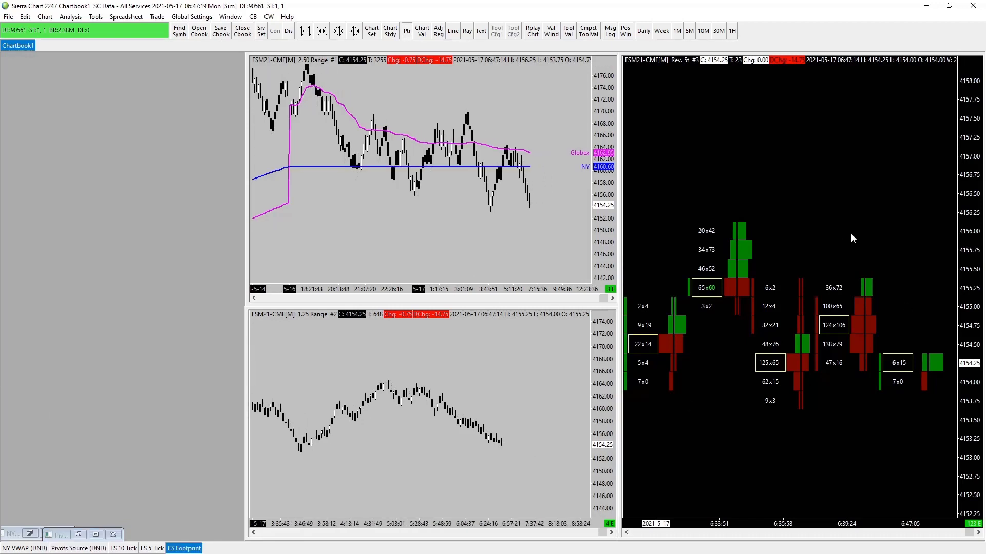
pyautogui.press('F6')
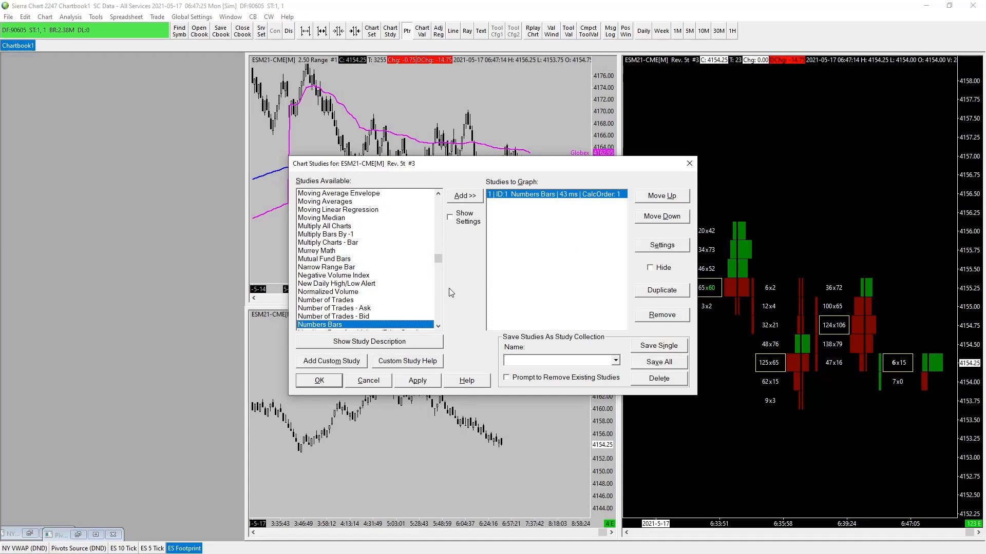
# Find Study/Price Overlay in Studies Available and add it to the ES footprint chart
pyautogui.press('s')
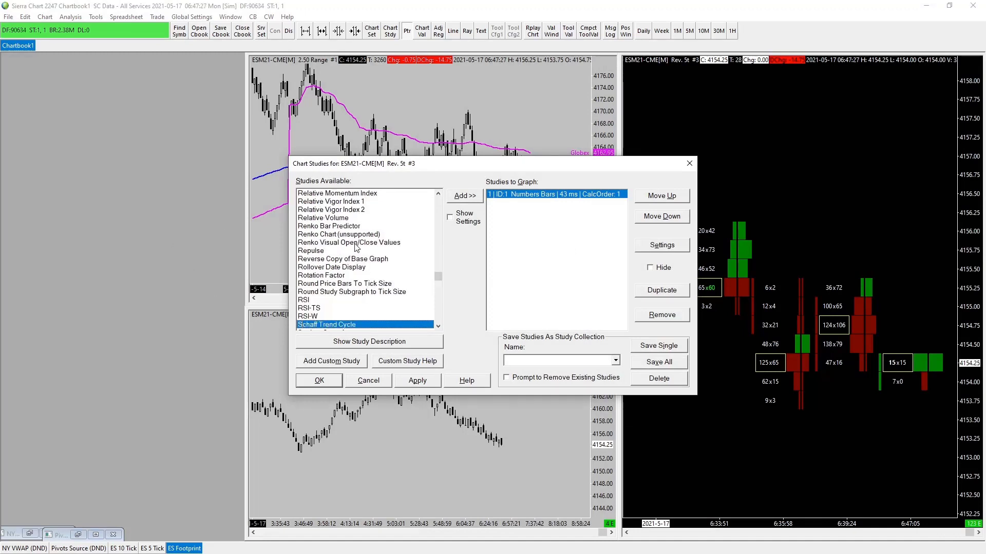
pyautogui.scroll(-4, 359, 248)
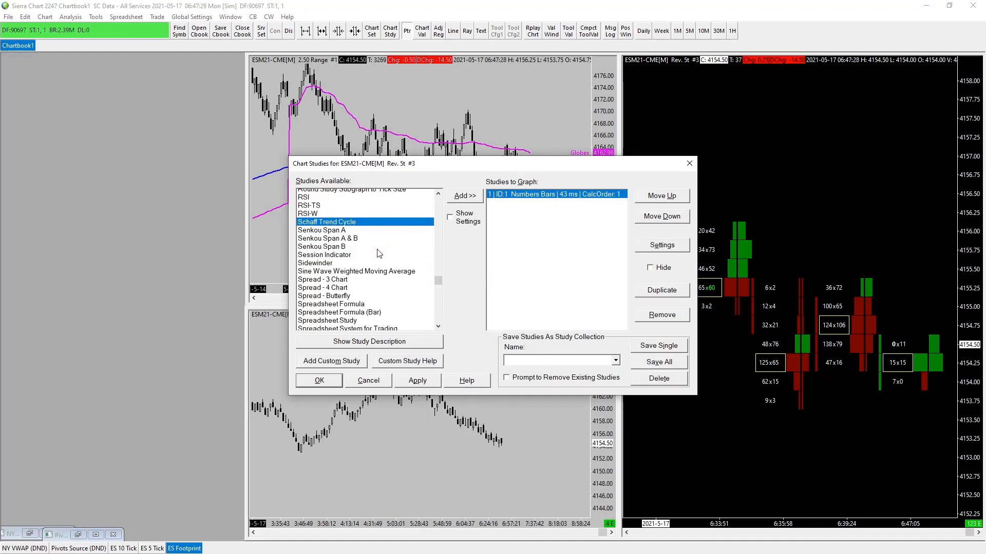
pyautogui.scroll(-7, 379, 253)
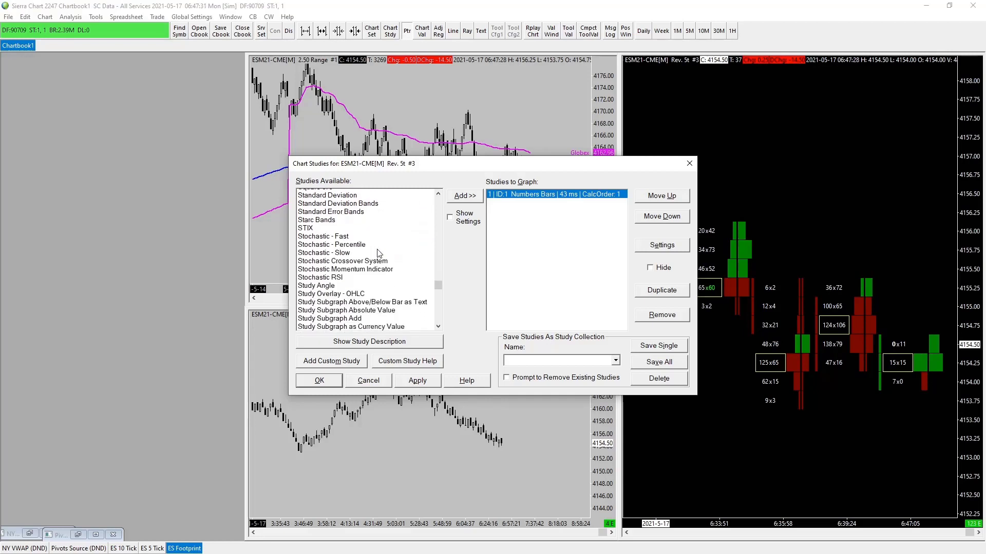
pyautogui.scroll(-5, 379, 252)
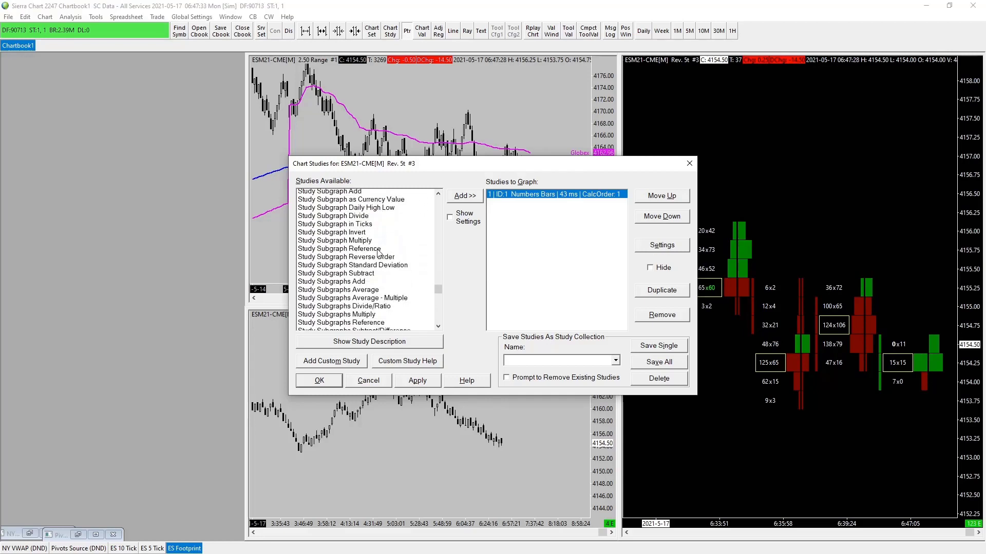
pyautogui.scroll(-4, 378, 253)
pyautogui.click(340, 234)
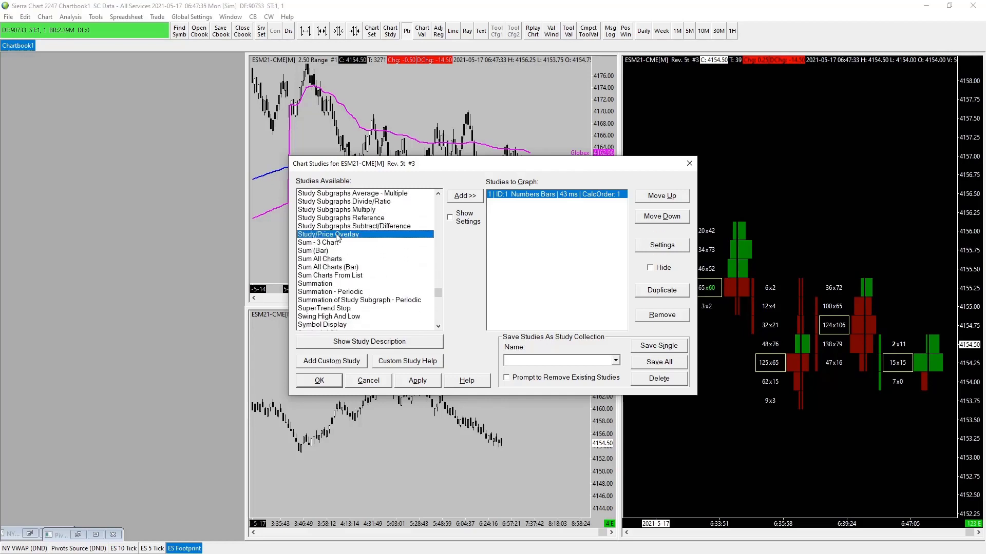
pyautogui.click(463, 195)
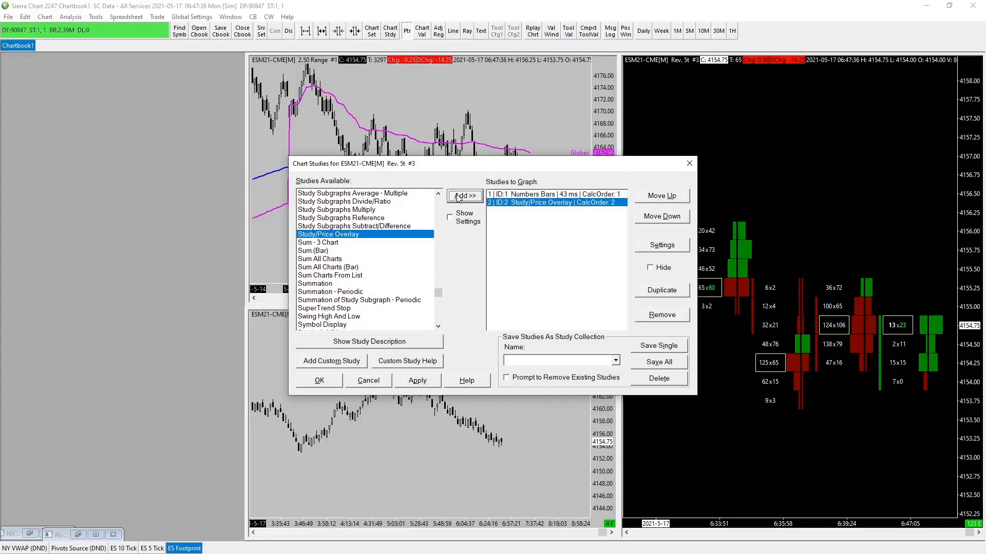
# Point the overlay's Study to Overlay input at the Daily #5 chart, attempting Pivot Points-Daily
pyautogui.click(662, 246)
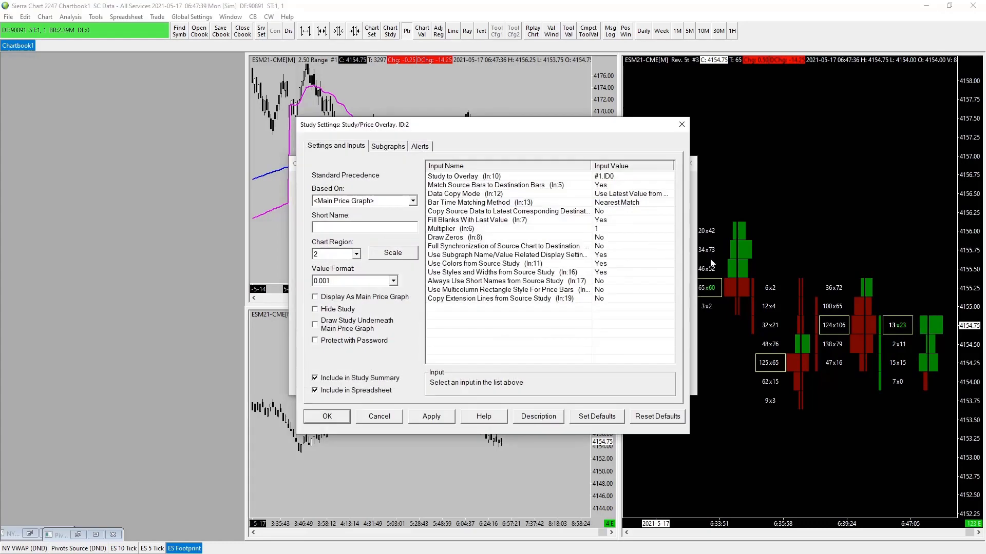
pyautogui.click(608, 177)
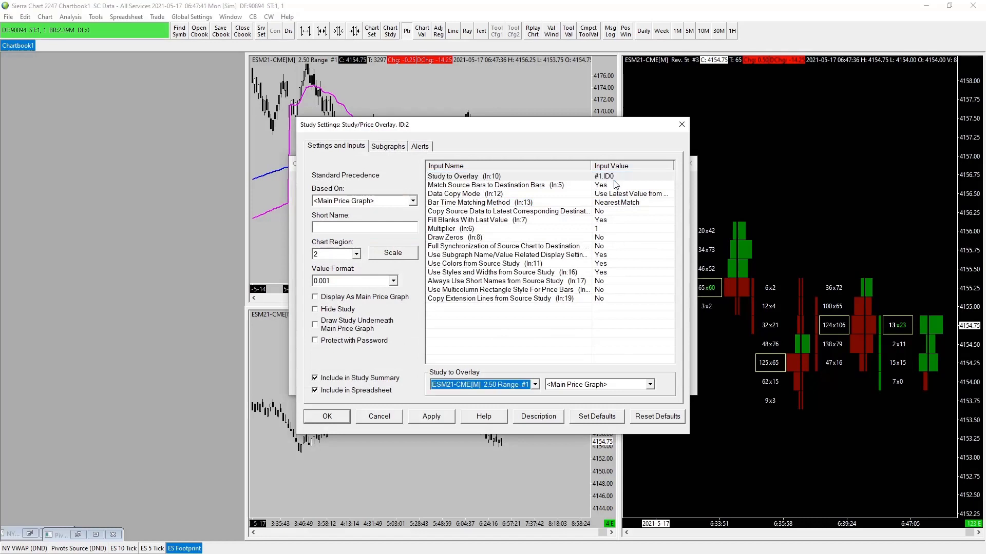
pyautogui.click(535, 385)
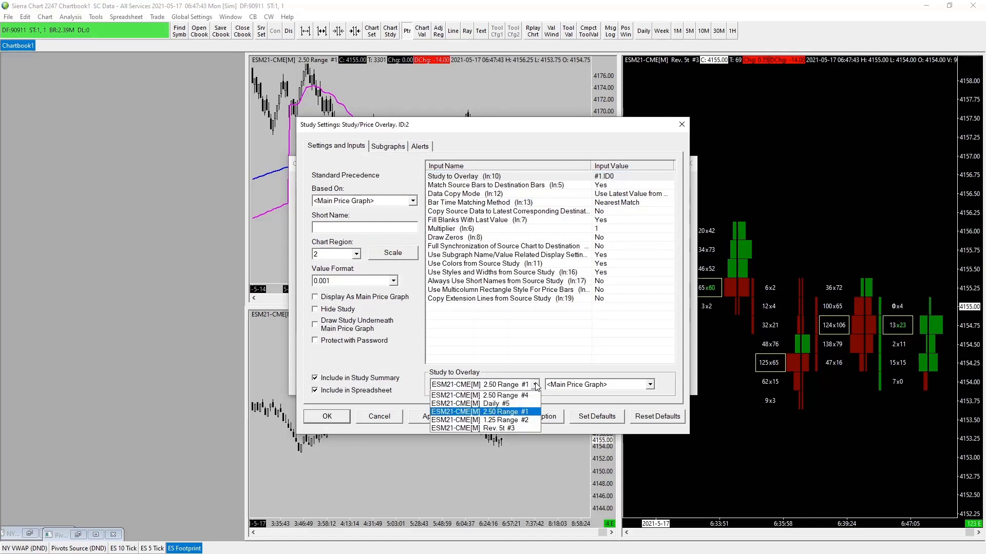
pyautogui.click(497, 404)
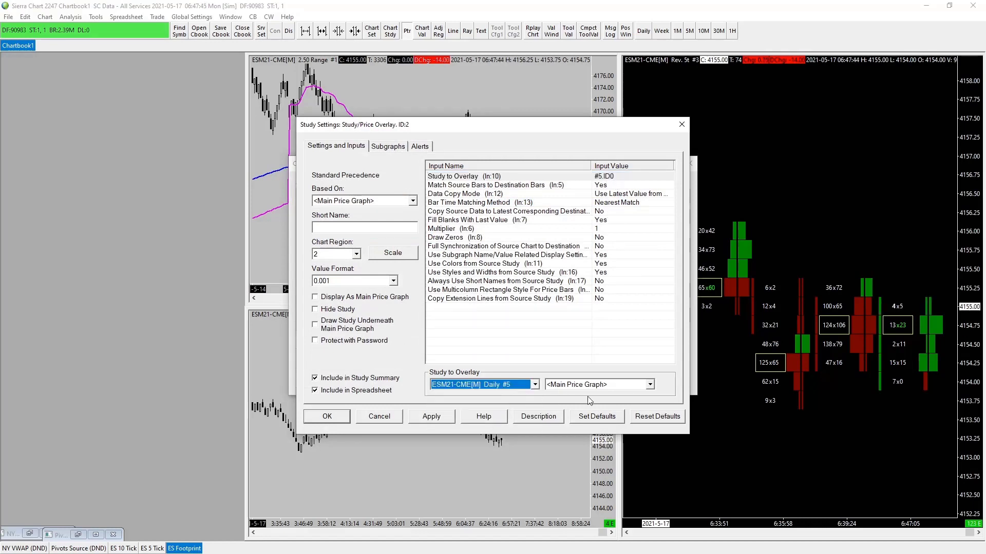
pyautogui.click(649, 385)
pyautogui.click(593, 404)
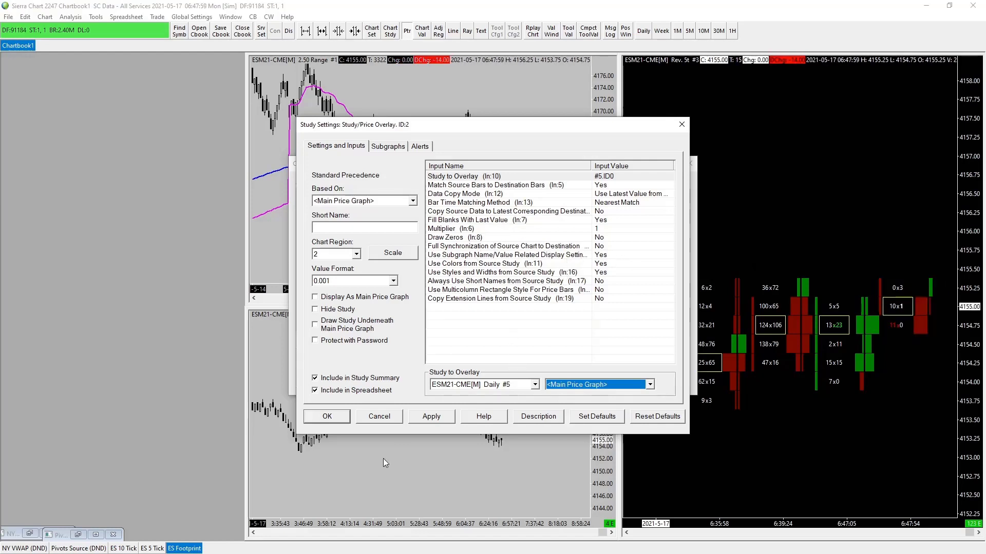
# Place the overlay in chart region 1 with 0.01 value format, then apply and close
pyautogui.click(355, 253)
pyautogui.click(342, 264)
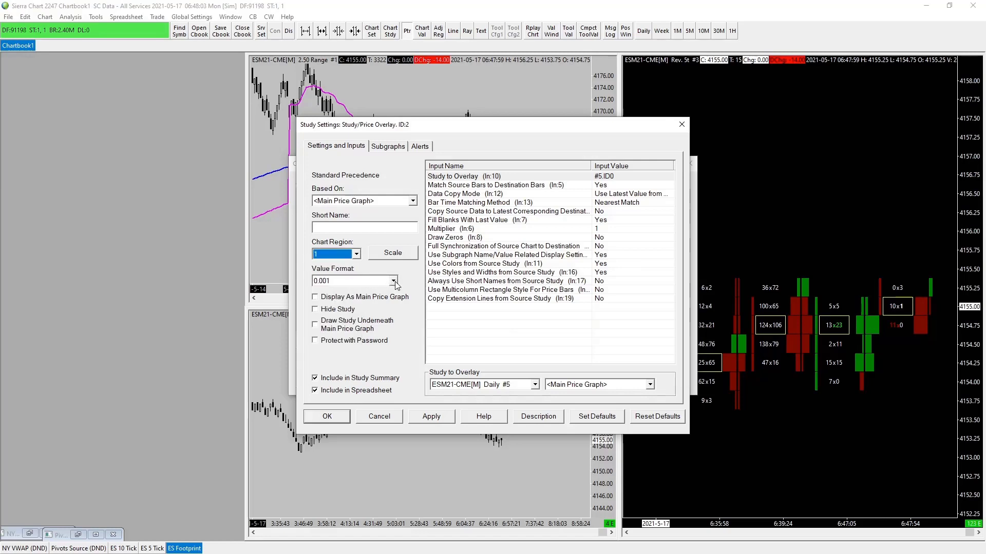
pyautogui.click(394, 282)
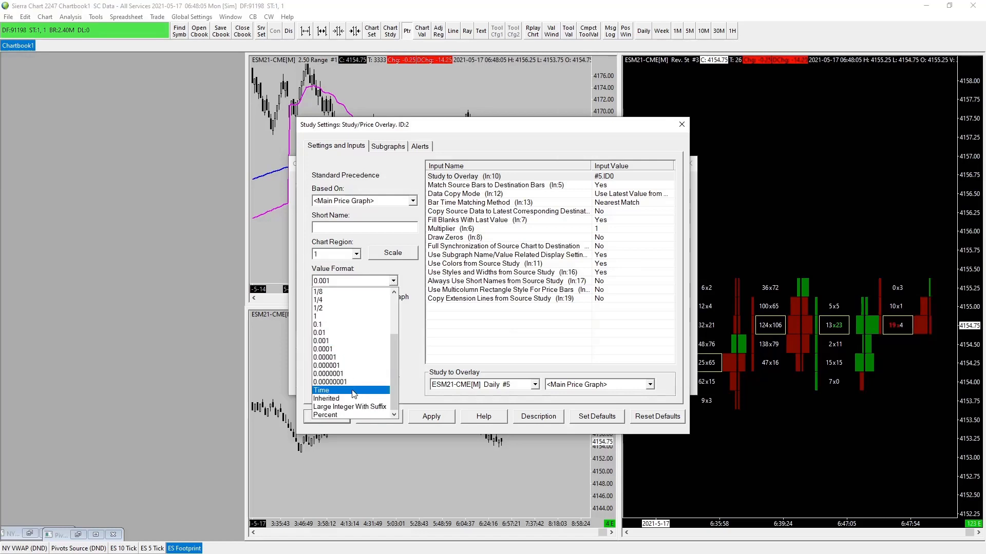
pyautogui.click(339, 399)
pyautogui.press('Up')
pyautogui.hotkey('alt', 'a')
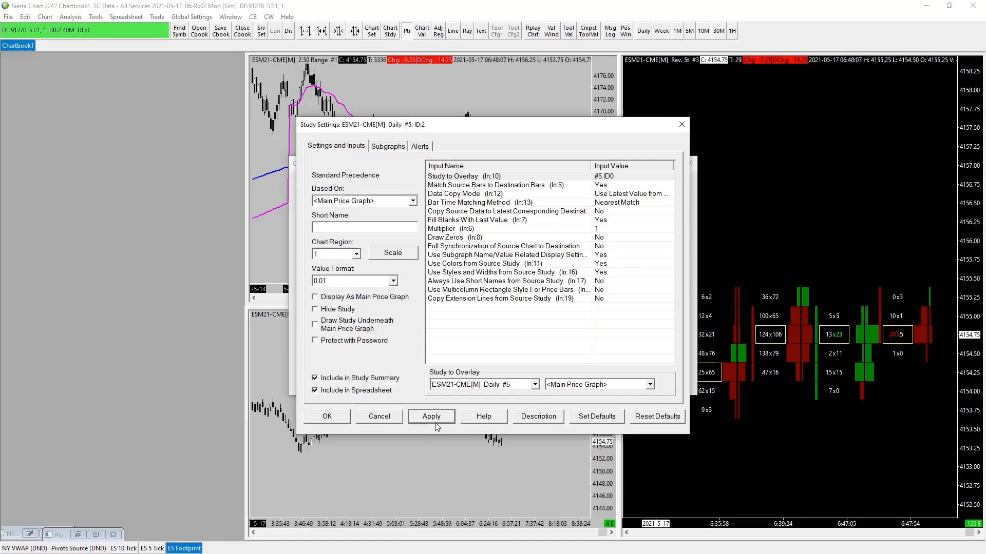
pyautogui.click(329, 416)
pyautogui.click(422, 383)
pyautogui.click(319, 380)
# Rescale the footprint price axis and review the Daily #5 overlay study's settings
pyautogui.moveTo(968, 363); pyautogui.dragTo(965, 295)
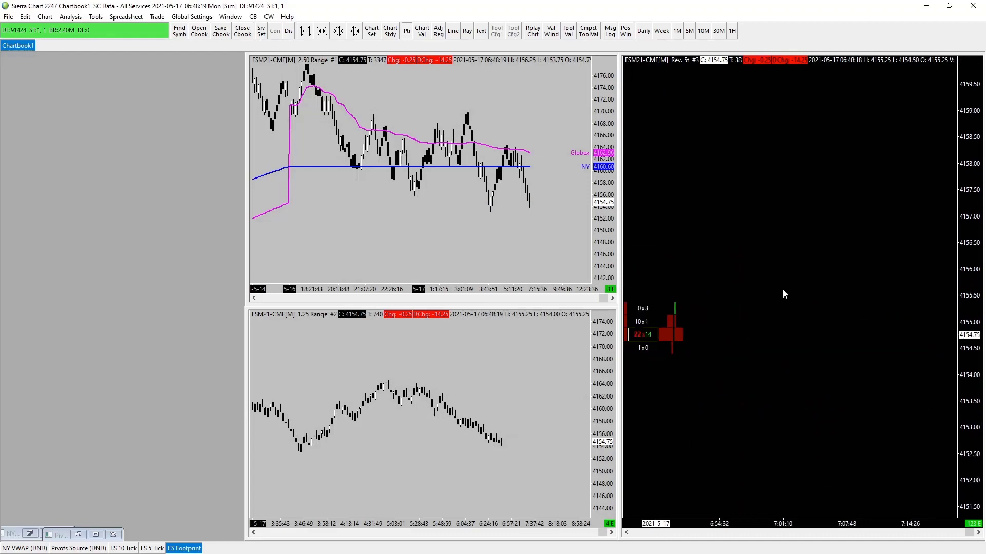
pyautogui.scroll(-2, 787, 290)
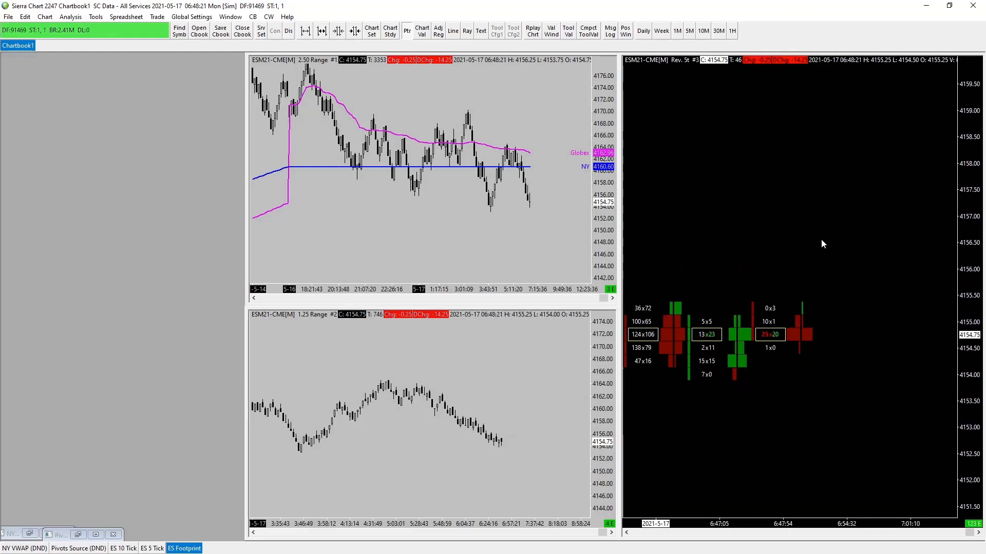
pyautogui.press('F6')
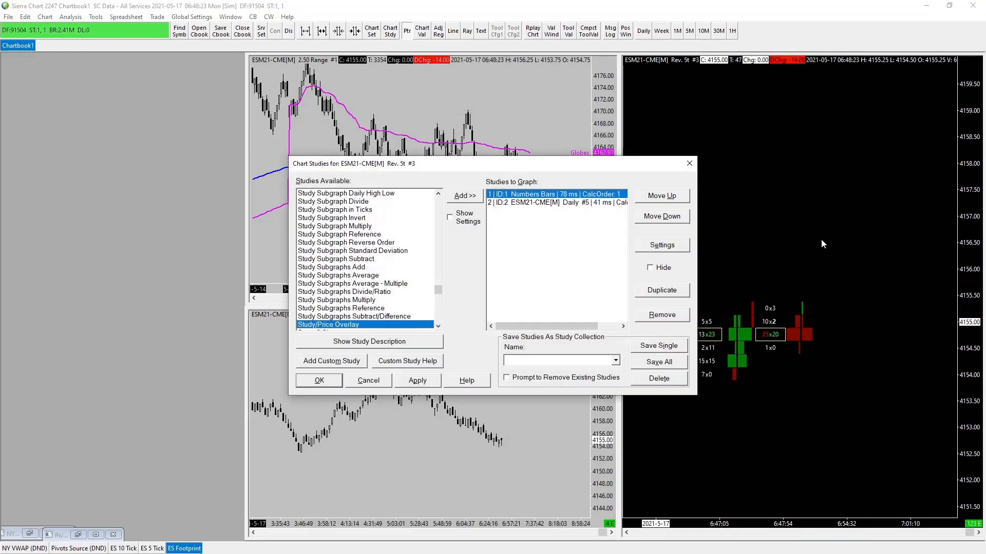
pyautogui.click(557, 207)
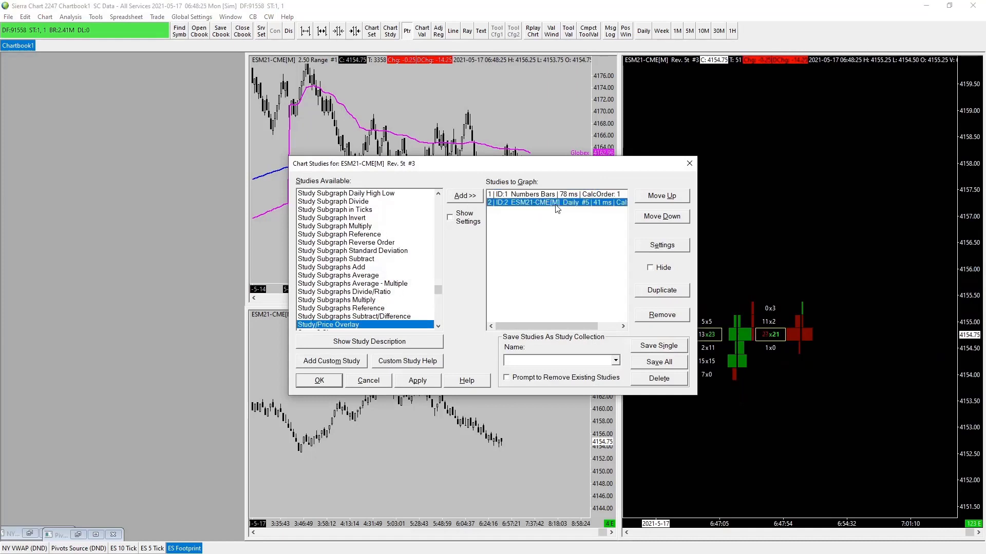
pyautogui.click(663, 245)
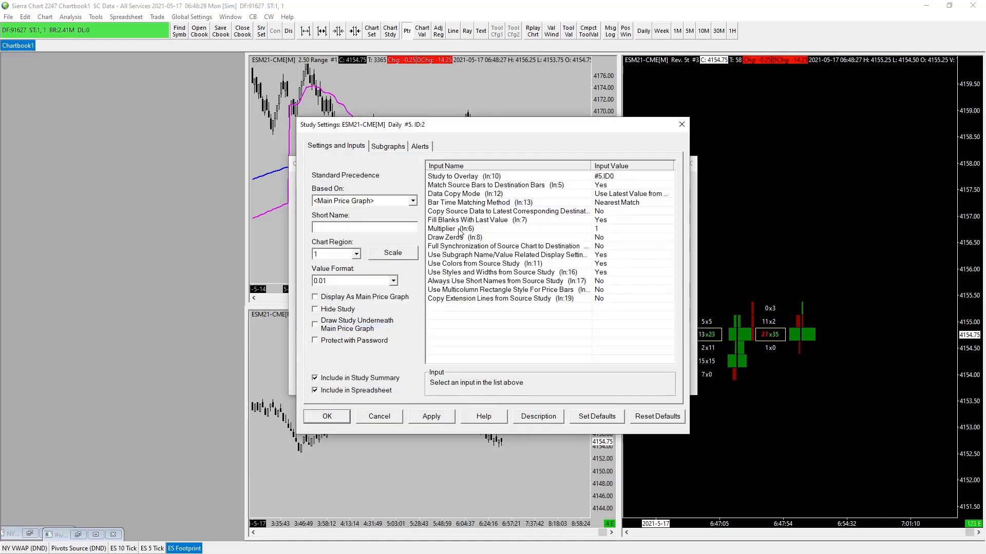
pyautogui.click(388, 149)
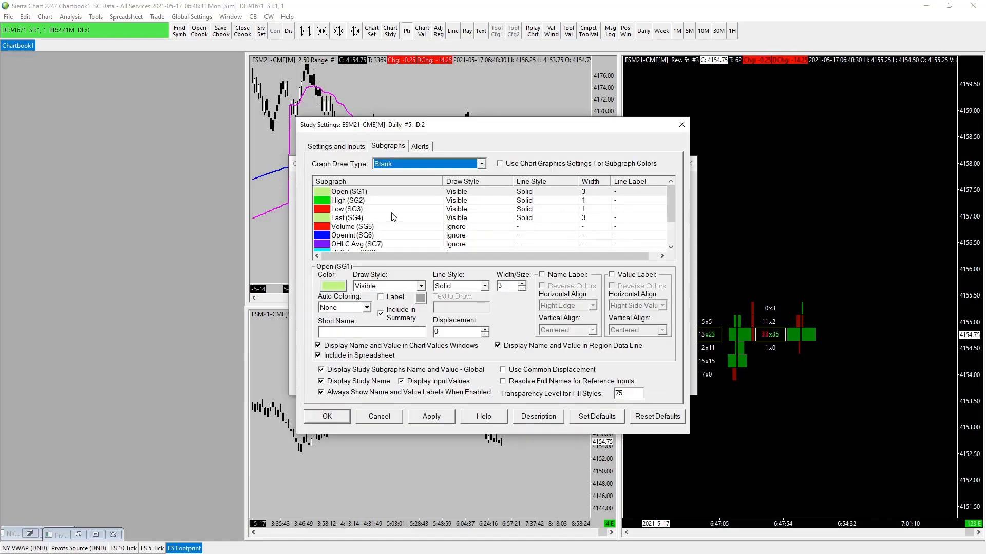
pyautogui.scroll(-2, 393, 214)
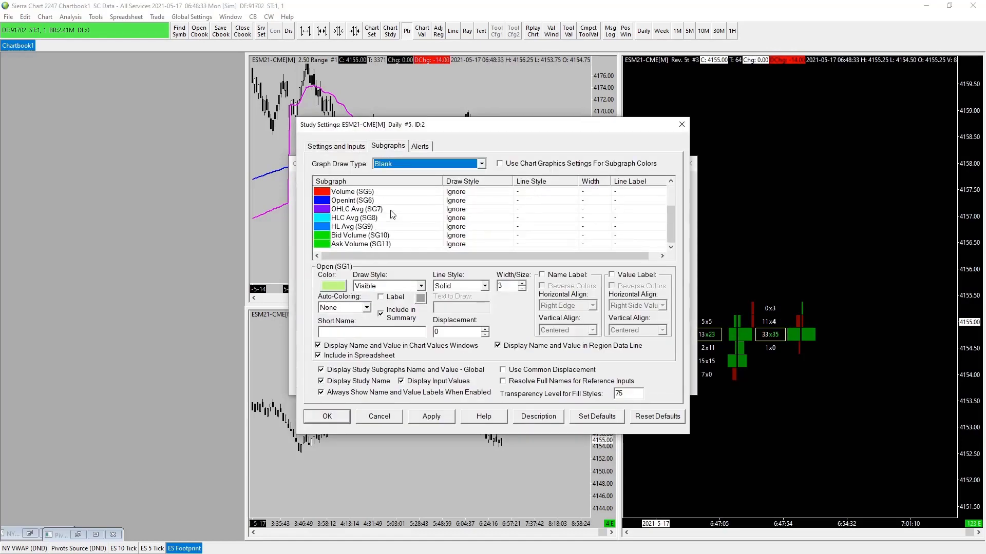
pyautogui.scroll(2, 392, 214)
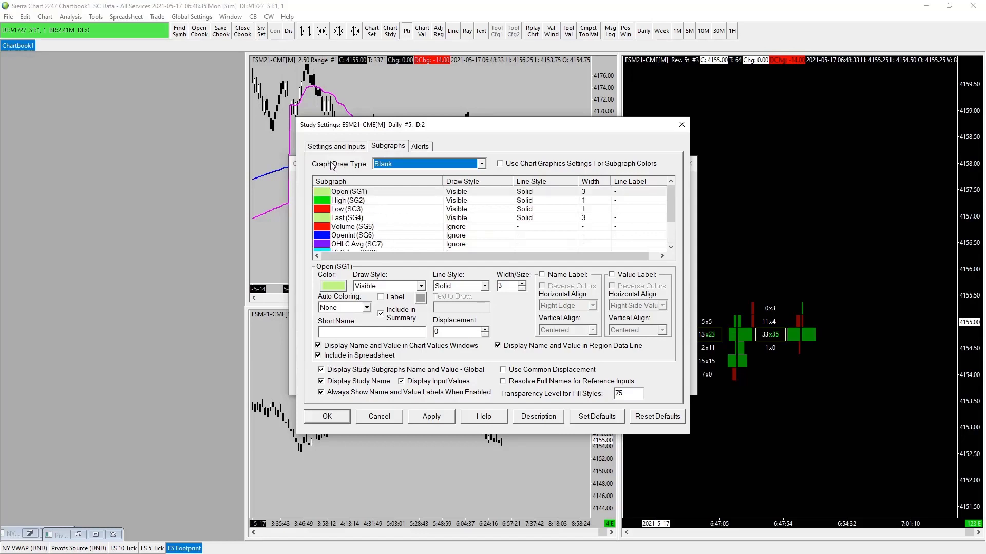
pyautogui.click(337, 147)
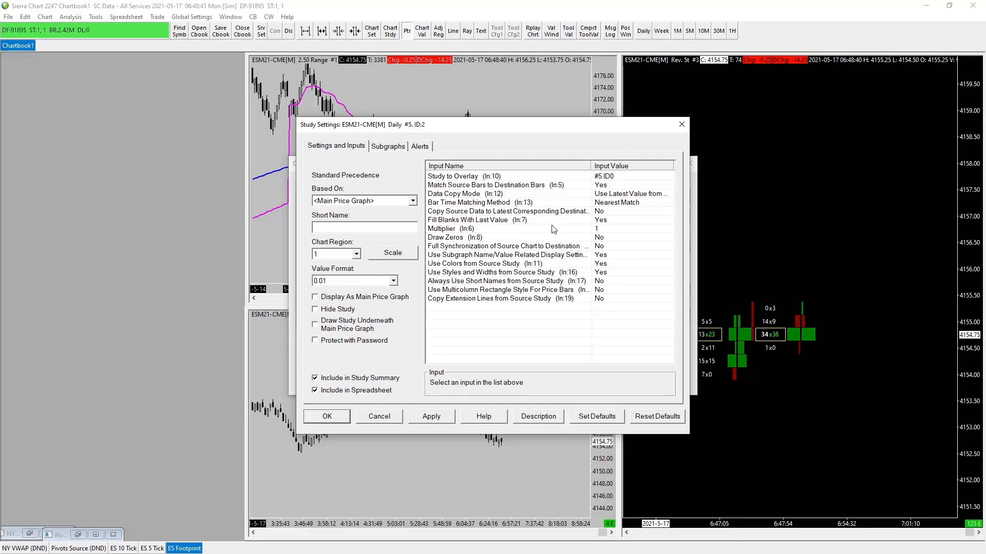
# Set Study to Overlay to Daily #5 / Pivot Points-Daily (ID:1), then apply and confirm
pyautogui.click(606, 180)
pyautogui.click(535, 386)
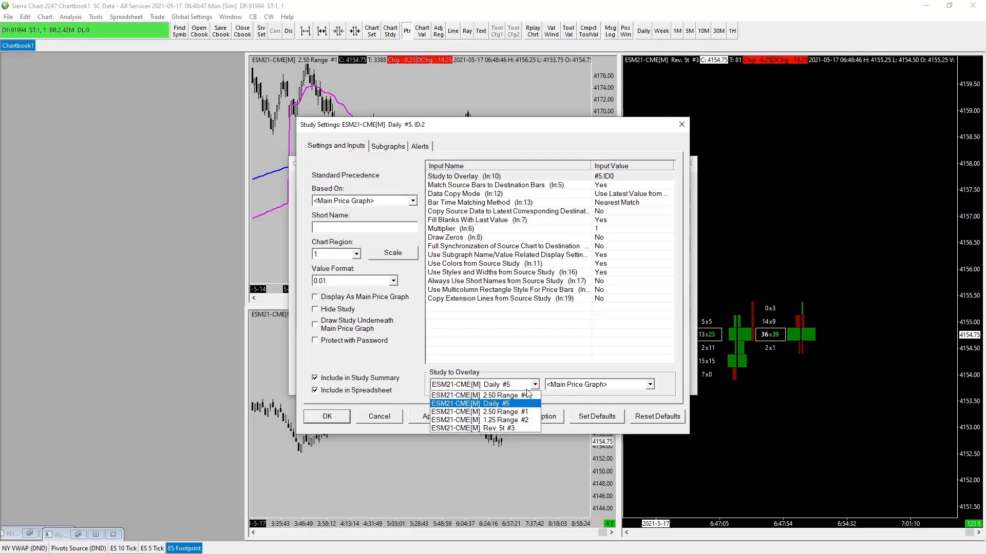
pyautogui.click(523, 404)
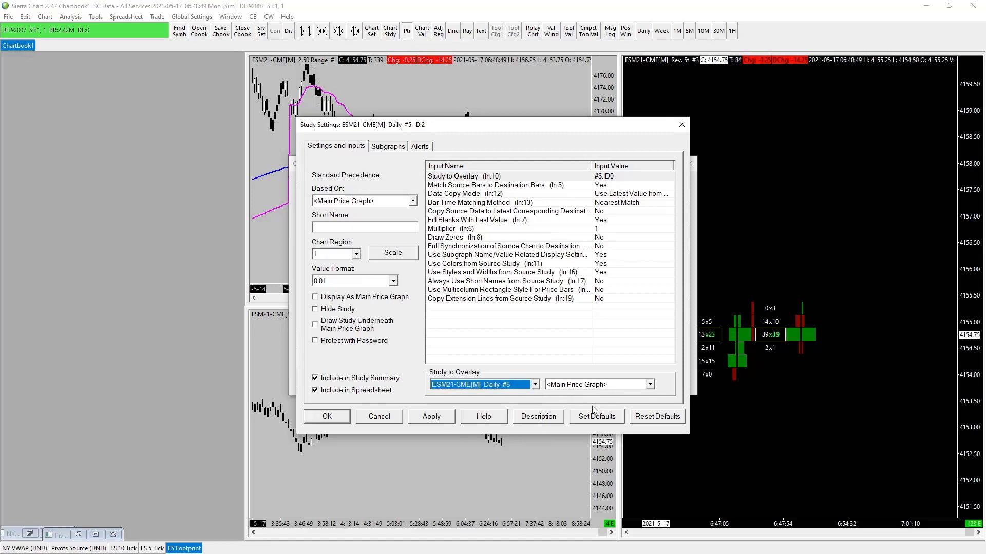
pyautogui.click(649, 384)
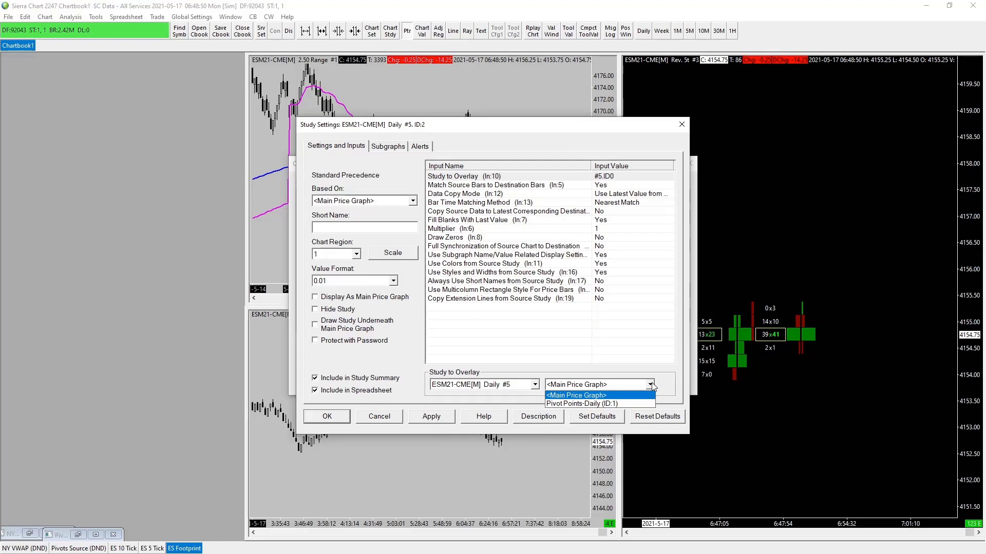
pyautogui.click(587, 404)
pyautogui.click(443, 419)
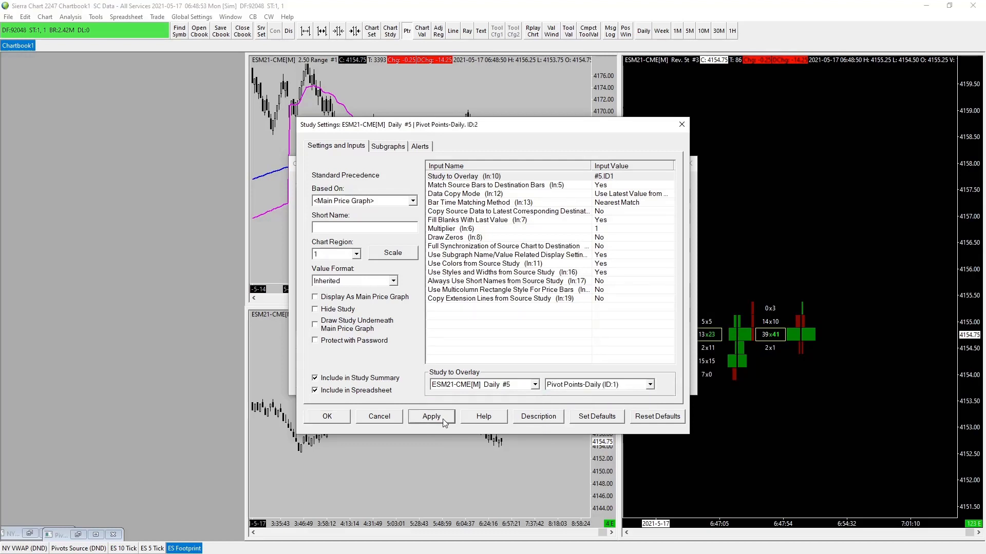
pyautogui.click(654, 385)
pyautogui.click(654, 385)
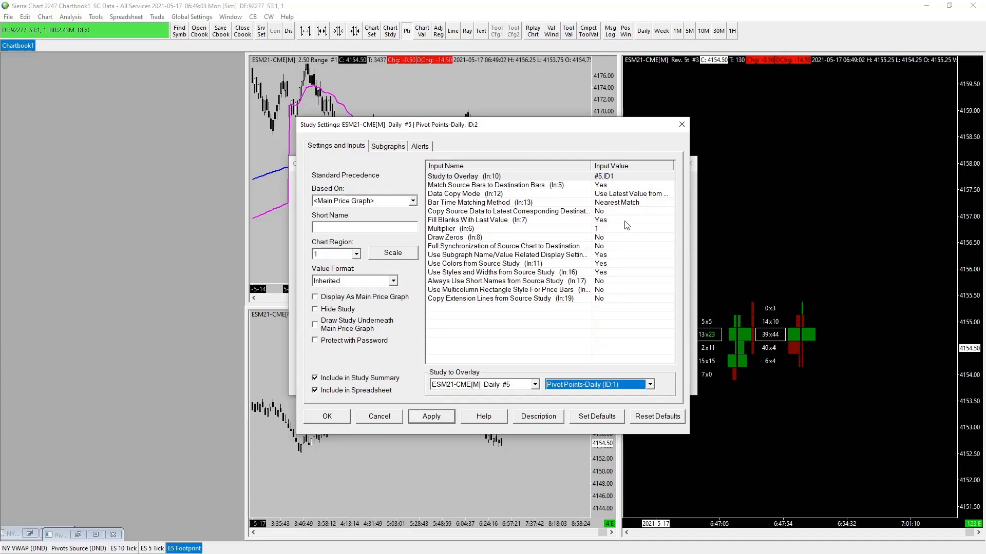
pyautogui.click(431, 416)
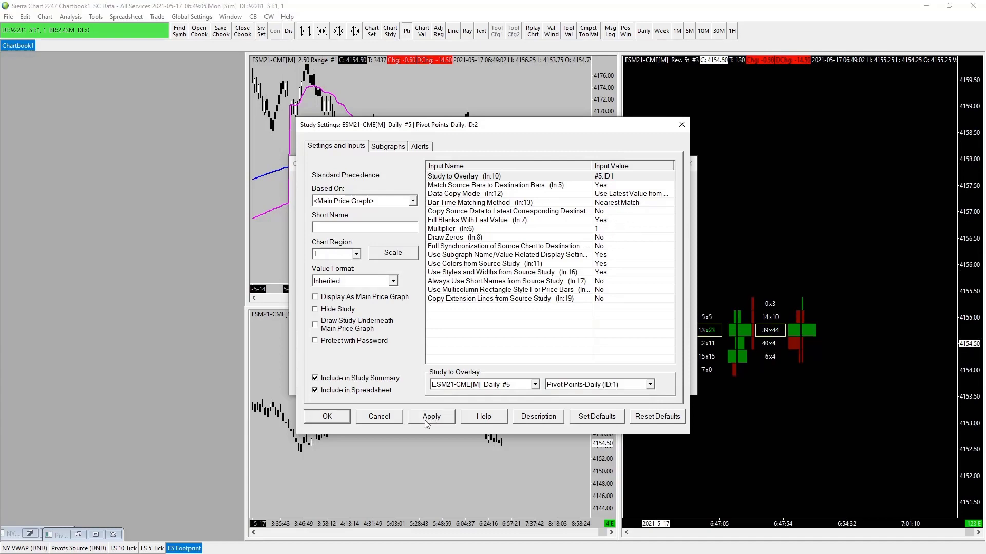
pyautogui.click(328, 417)
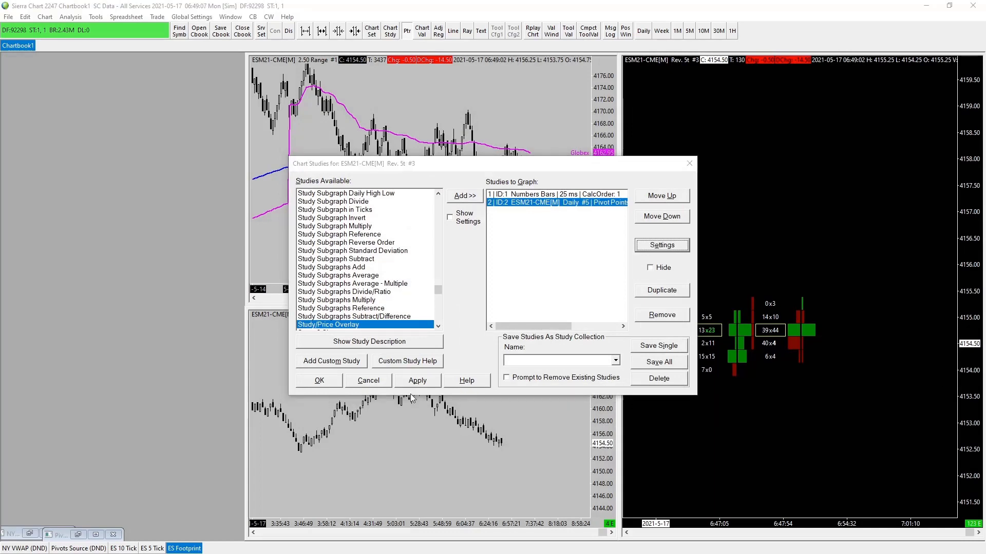
# Check the pivot lines on the footprint chart and recheck the overlay study without changes
pyautogui.click(337, 386)
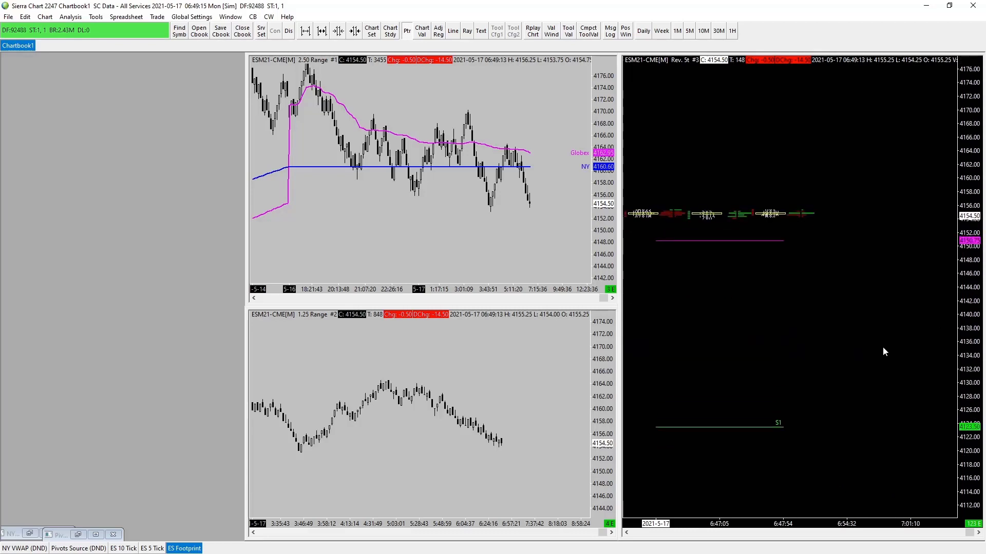
pyautogui.press('F6')
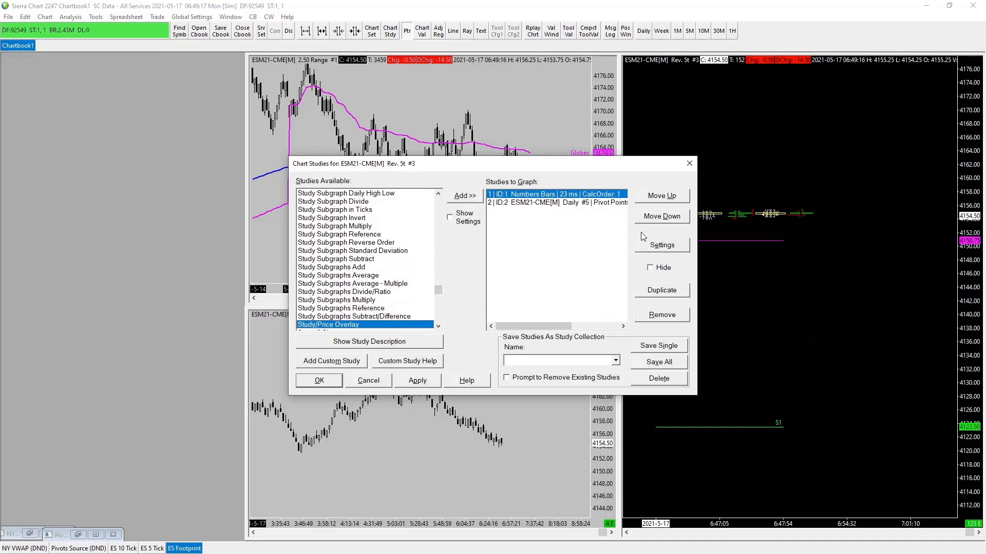
pyautogui.click(583, 202)
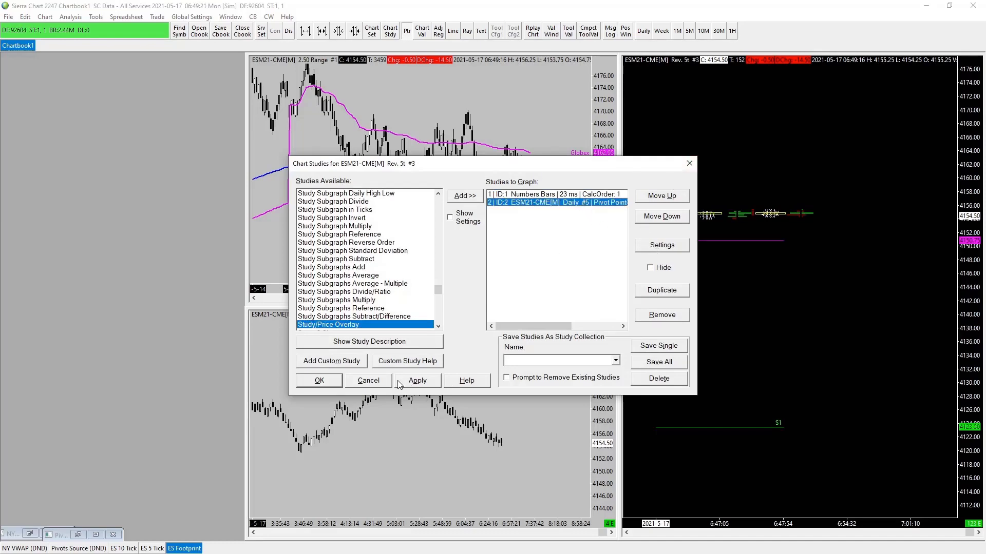
pyautogui.click(368, 382)
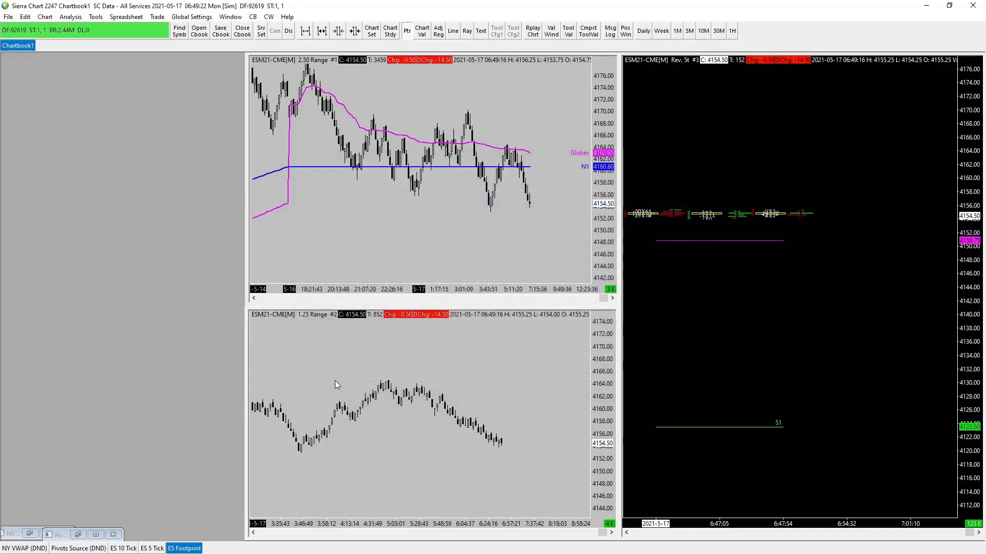
# Restore the Pivots Source daily chart and turn off S1's name label in Pivot Points-Daily
pyautogui.click(78, 534)
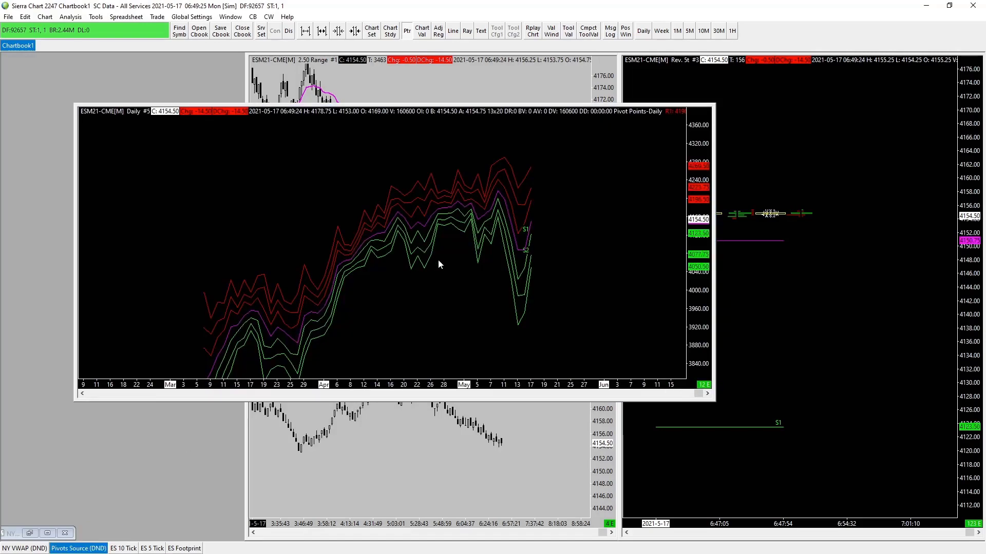
pyautogui.press('F6')
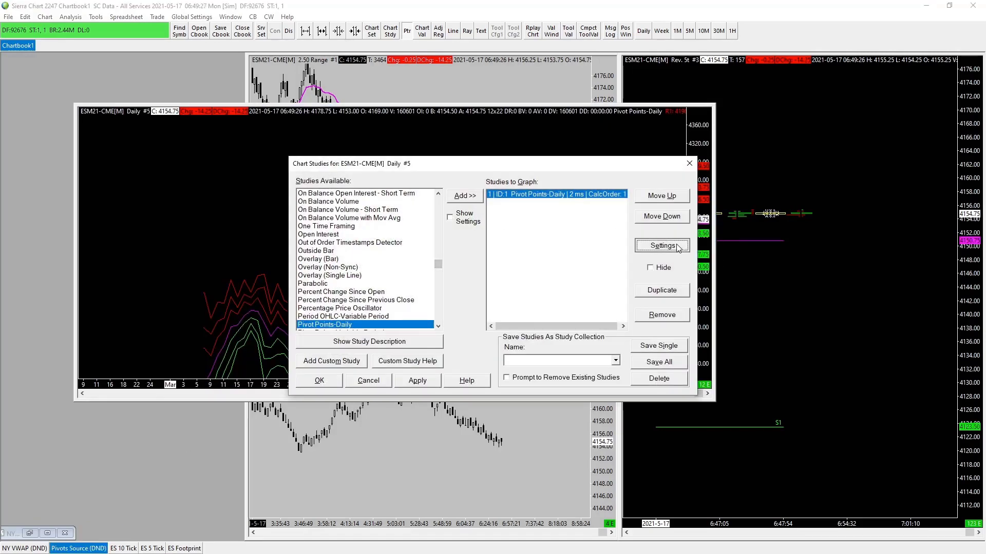
pyautogui.click(661, 245)
pyautogui.click(380, 146)
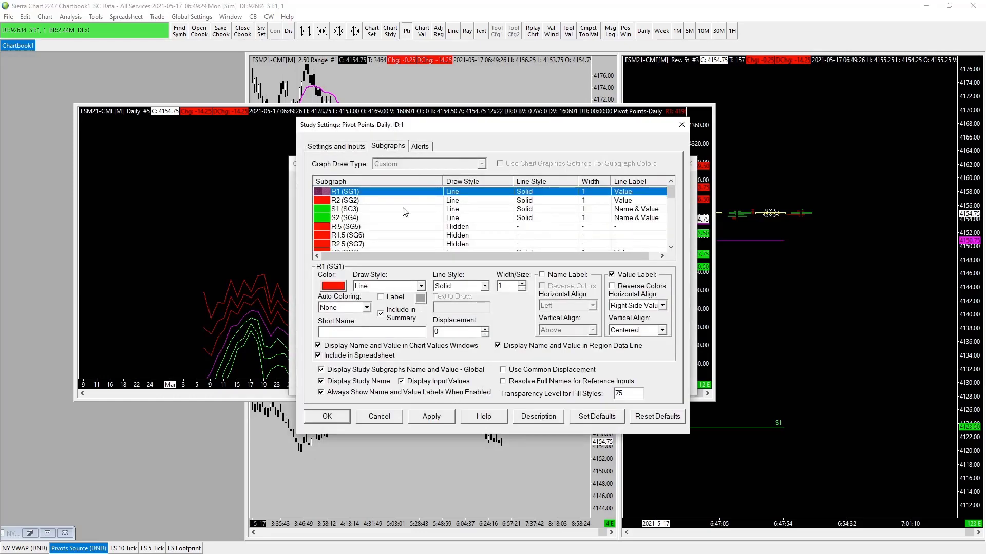
pyautogui.click(358, 209)
pyautogui.click(542, 275)
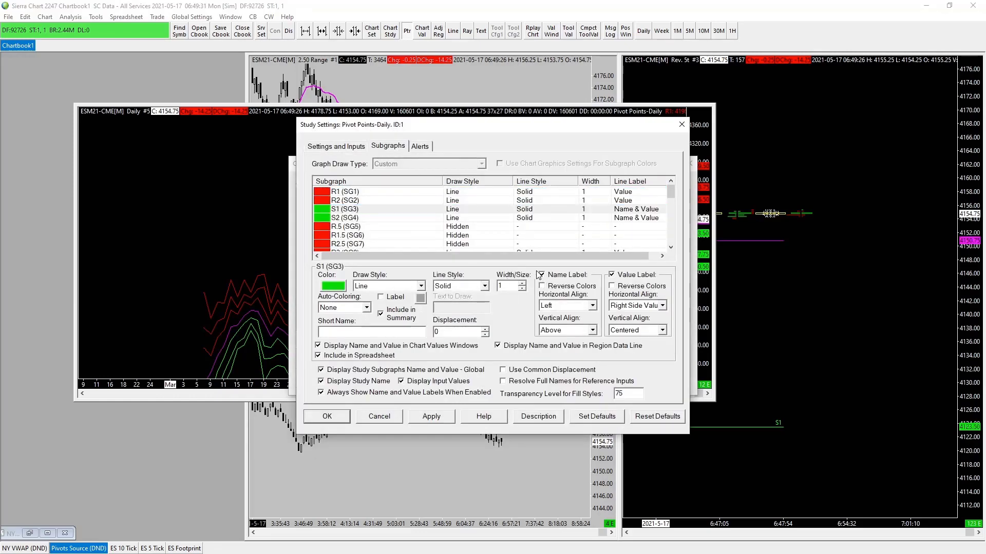
pyautogui.click(437, 417)
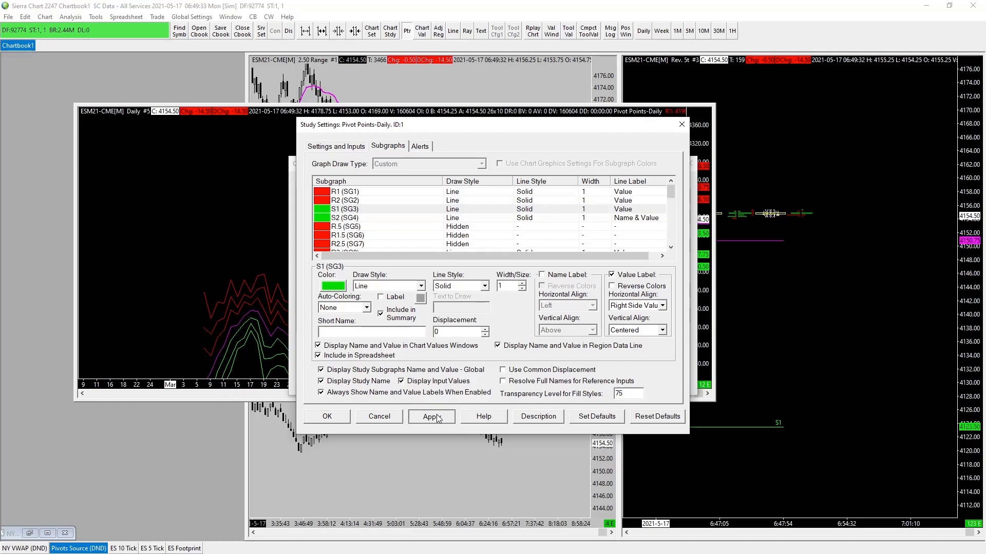
pyautogui.click(326, 418)
pyautogui.click(421, 380)
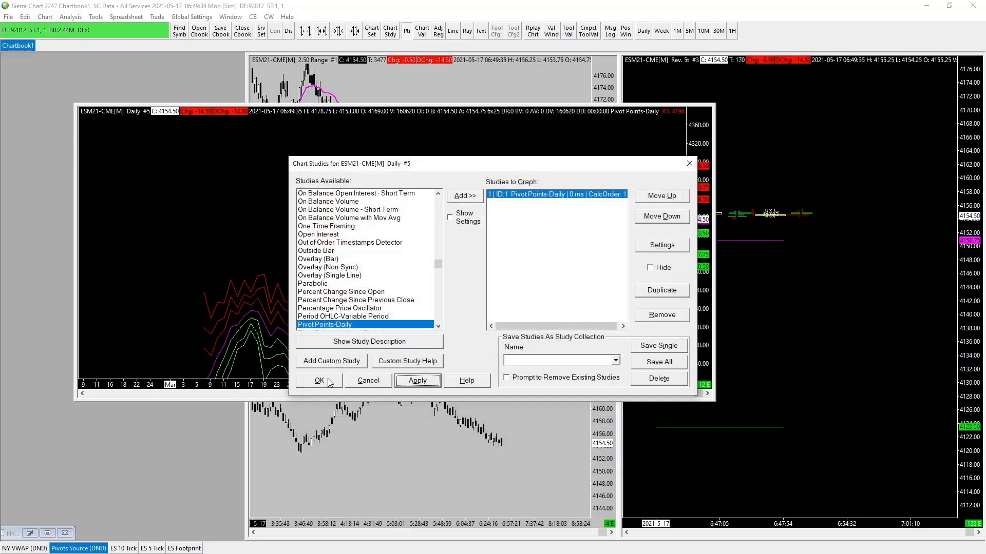
pyautogui.press('Return')
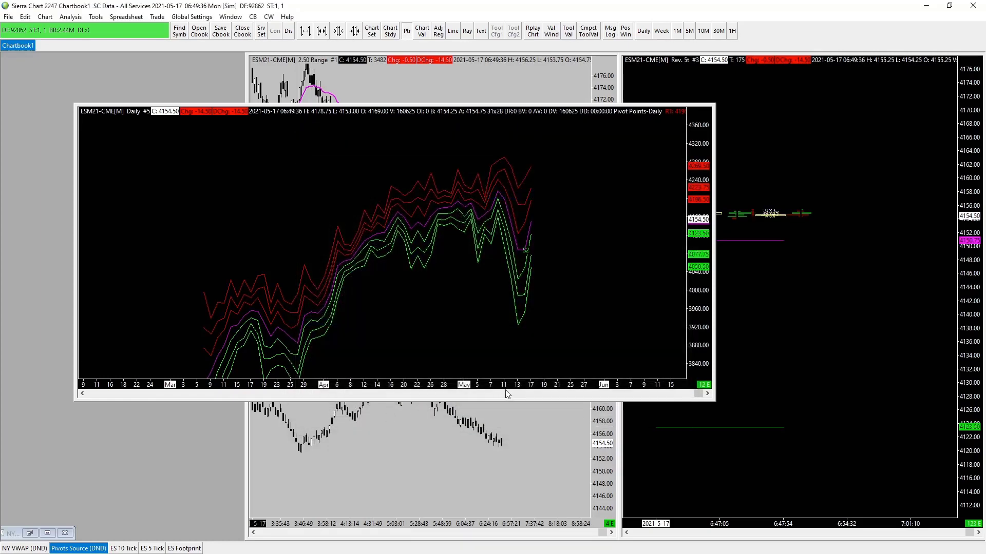
# Minimise the Pivots Source daily chart and stretch the footprint price scale for readable cells
pyautogui.rightClick(85, 538)
pyautogui.click(121, 471)
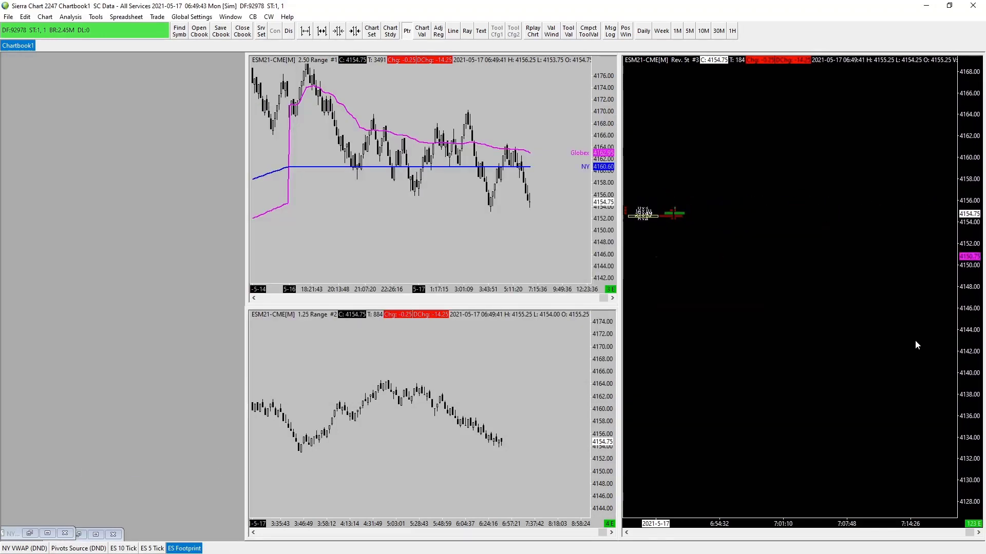
pyautogui.moveTo(963, 313); pyautogui.dragTo(974, 426)
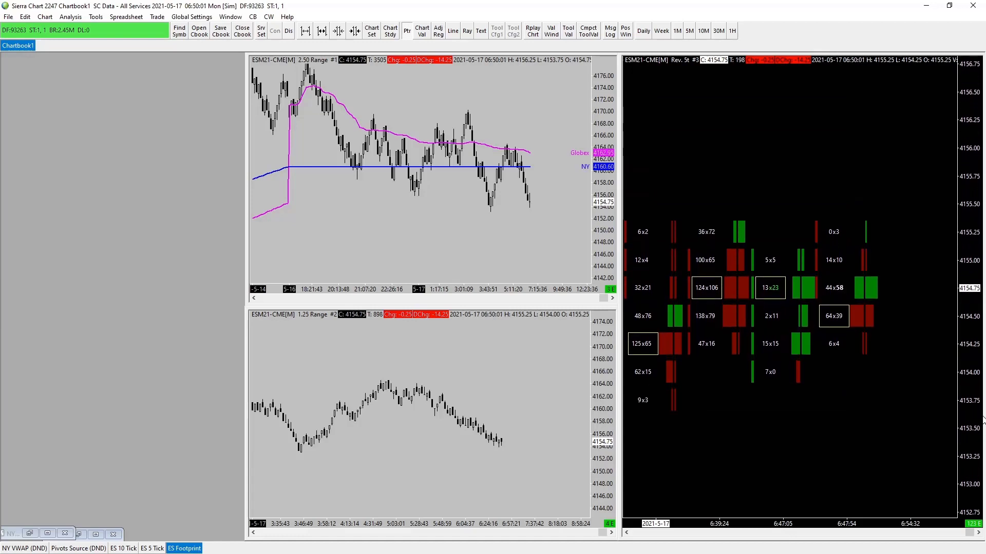